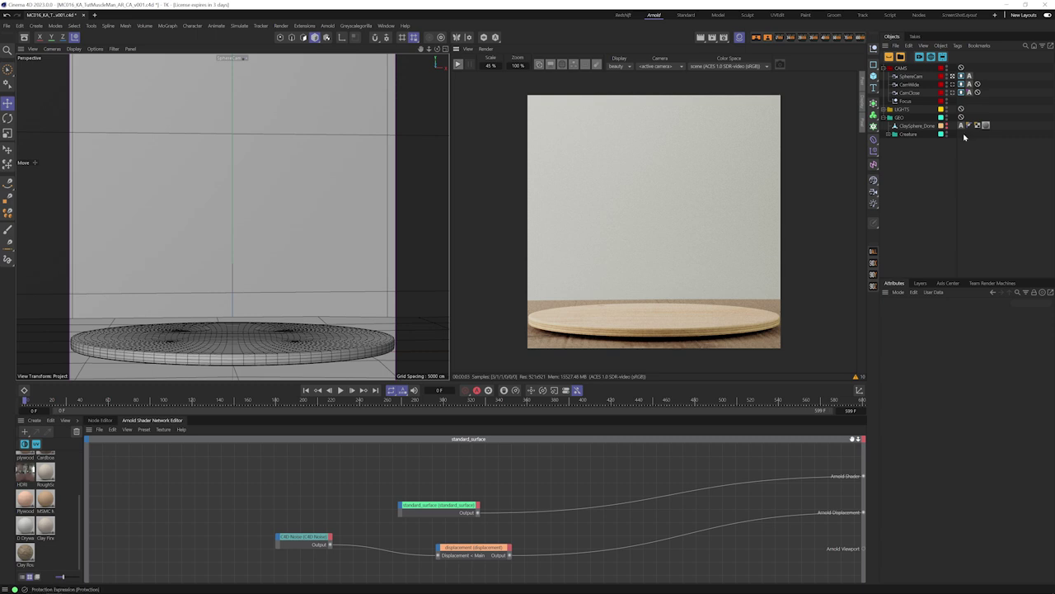
Add a sphere from the primitives flyout and give it an 18 cm radius
{"action": "left_click", "coordinate": [873, 75]}
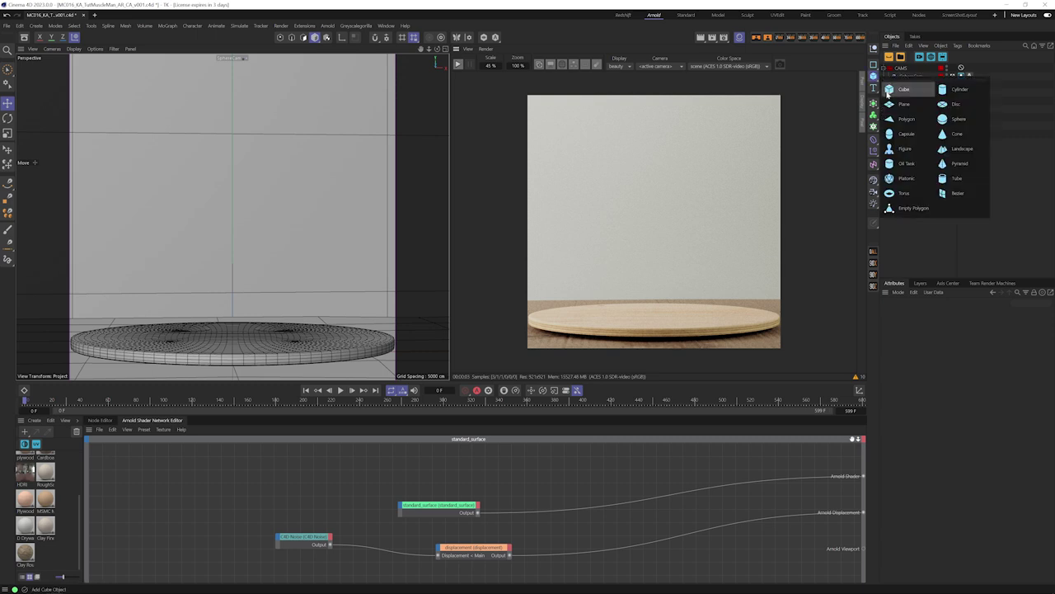
{"action": "left_click", "coordinate": [953, 119]}
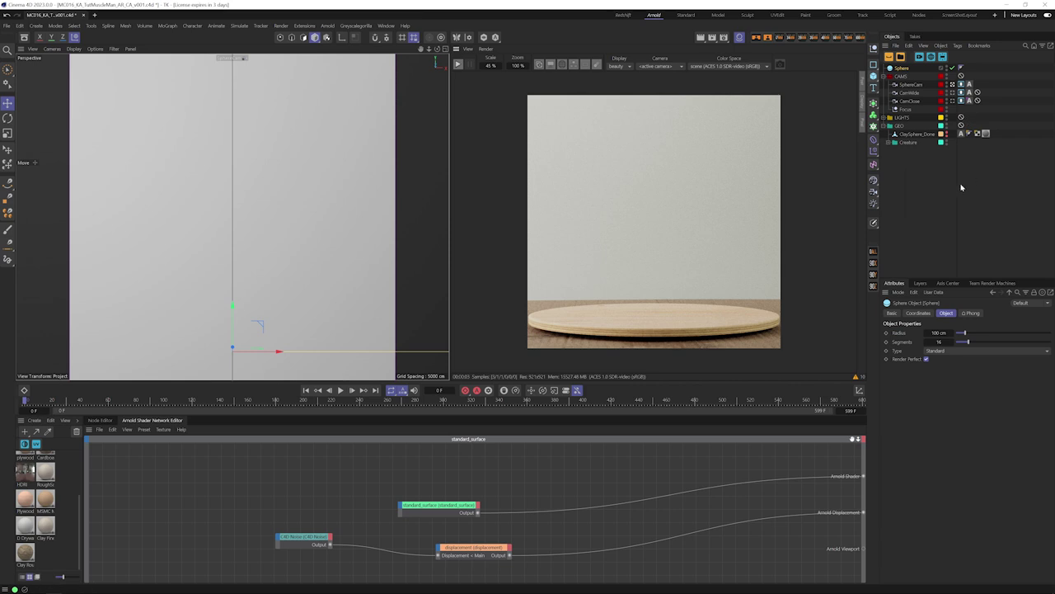
{"action": "left_click", "coordinate": [939, 332]}
{"action": "key", "text": "BackSpace"}
{"action": "type", "text": "18"}
{"action": "key", "text": "Return"}
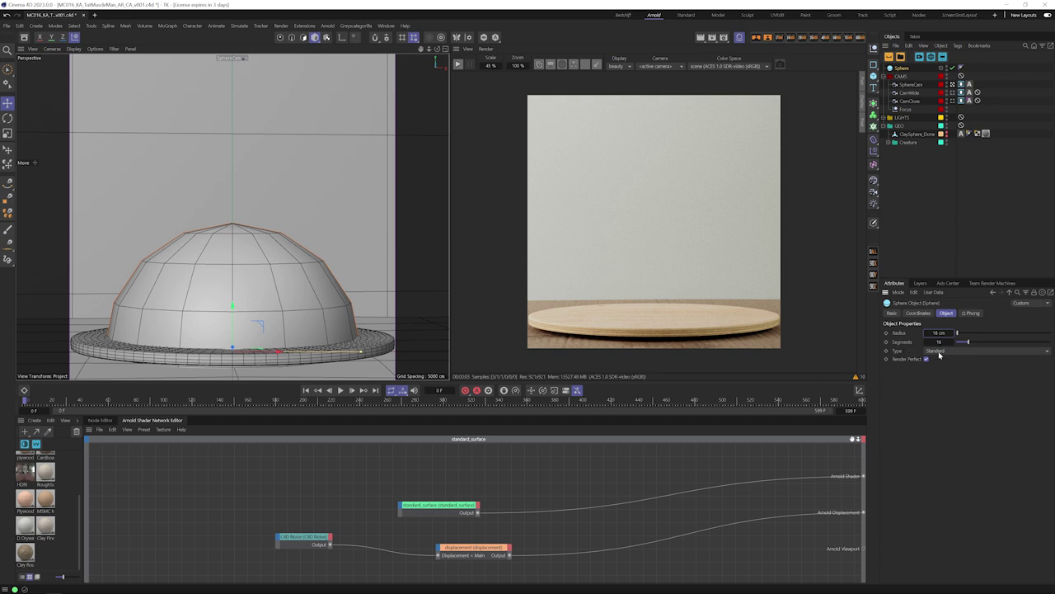
Make the sphere Hexahedron type, lift it above the disc, and raise Segments to 32
{"action": "left_click", "coordinate": [940, 353]}
{"action": "left_click", "coordinate": [953, 387]}
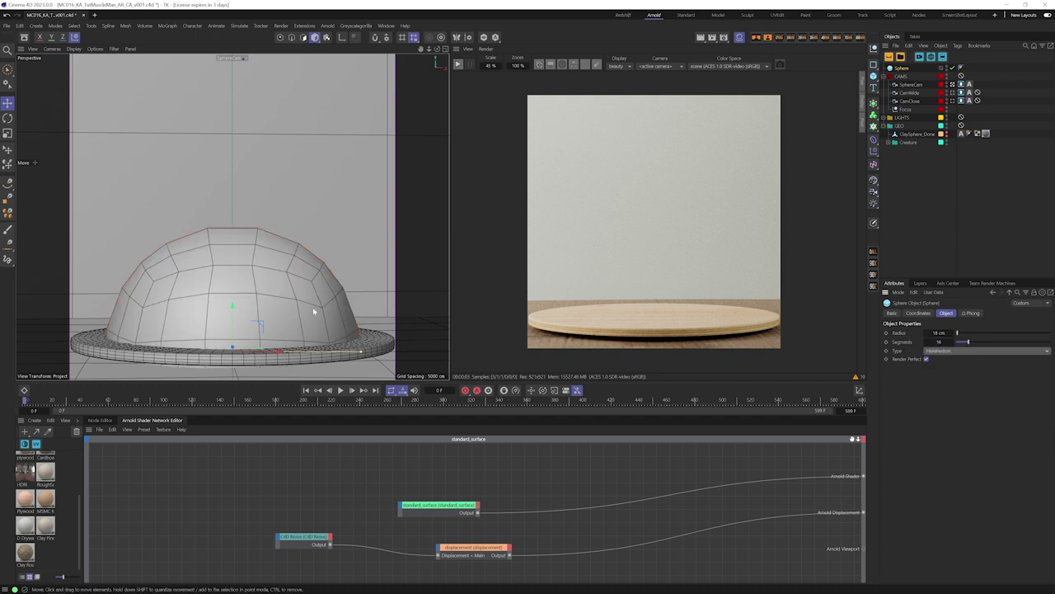
{"action": "left_click_drag", "start_coordinate": [234, 310], "coordinate": [260, 174]}
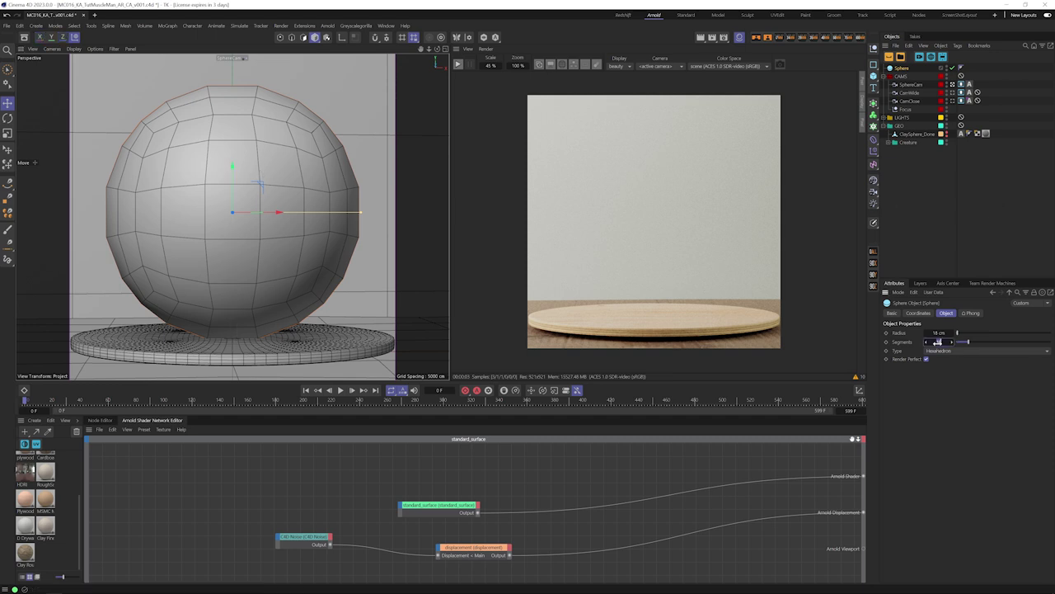
{"action": "left_click_drag", "start_coordinate": [938, 342], "coordinate": [938, 341]}
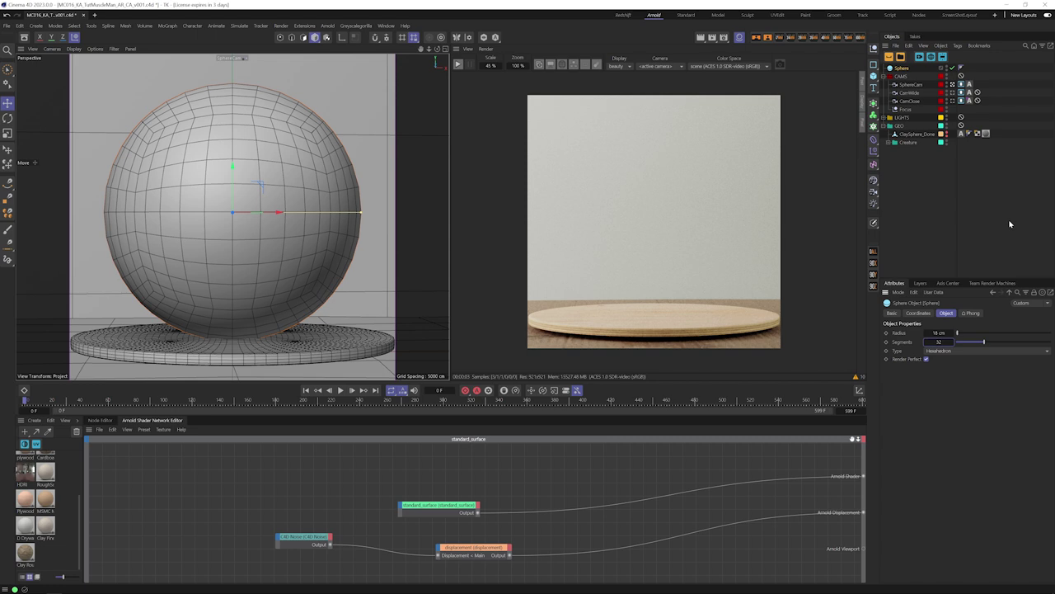
Add a C4DtoA Arnold Parameters tag to the sphere
{"action": "left_click", "coordinate": [959, 45]}
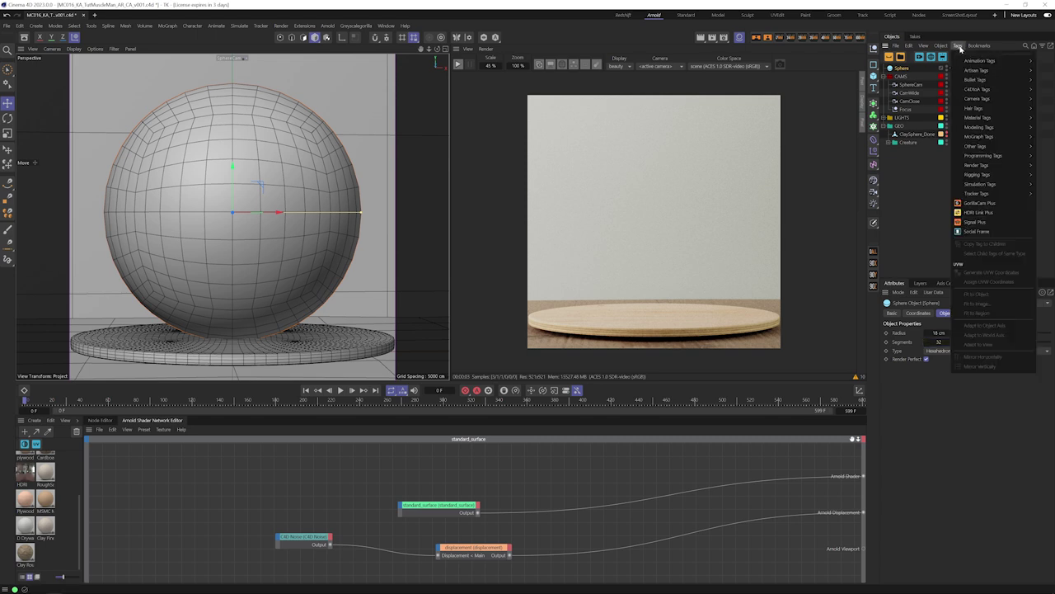
{"action": "mouse_move", "coordinate": [982, 89]}
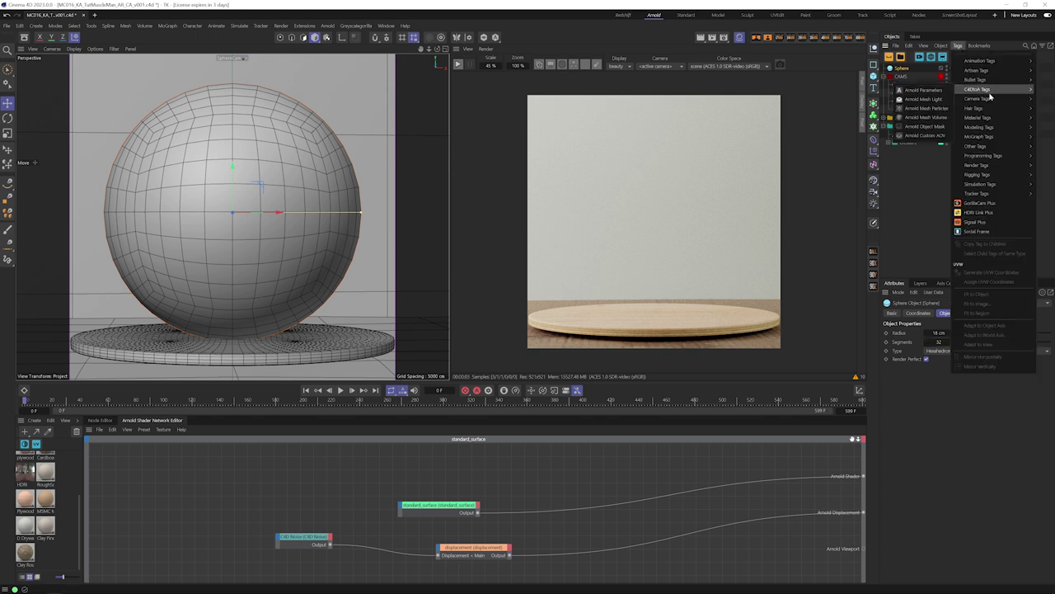
{"action": "left_click", "coordinate": [929, 91]}
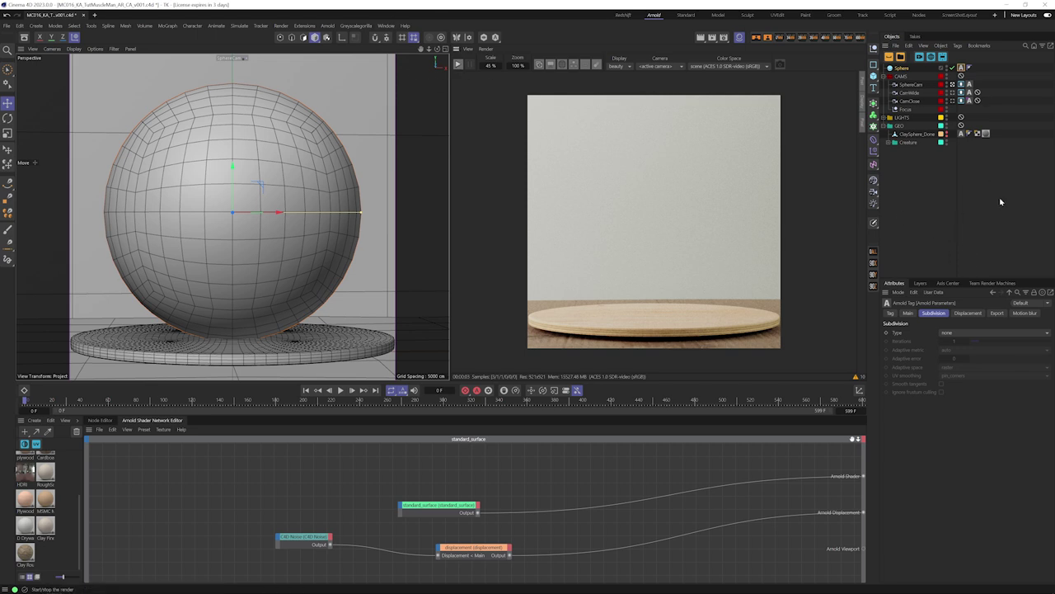
Start the Arnold IPR, toggle wireframe debug shading off again, and review the Displacement and Subdivision tabs
{"action": "left_click", "coordinate": [457, 64]}
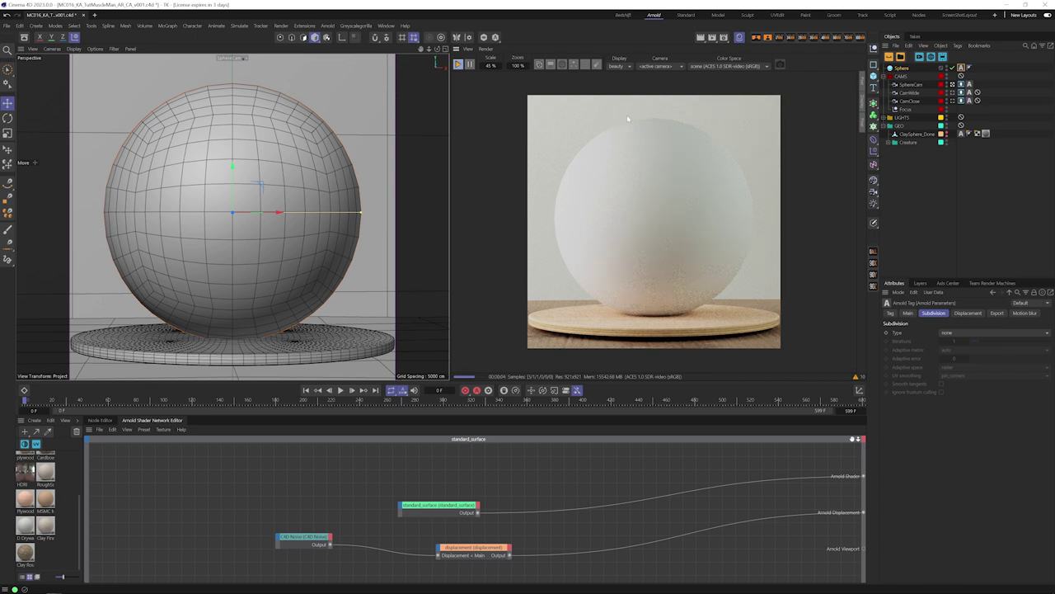
{"action": "left_click", "coordinate": [563, 67]}
{"action": "left_click", "coordinate": [564, 66]}
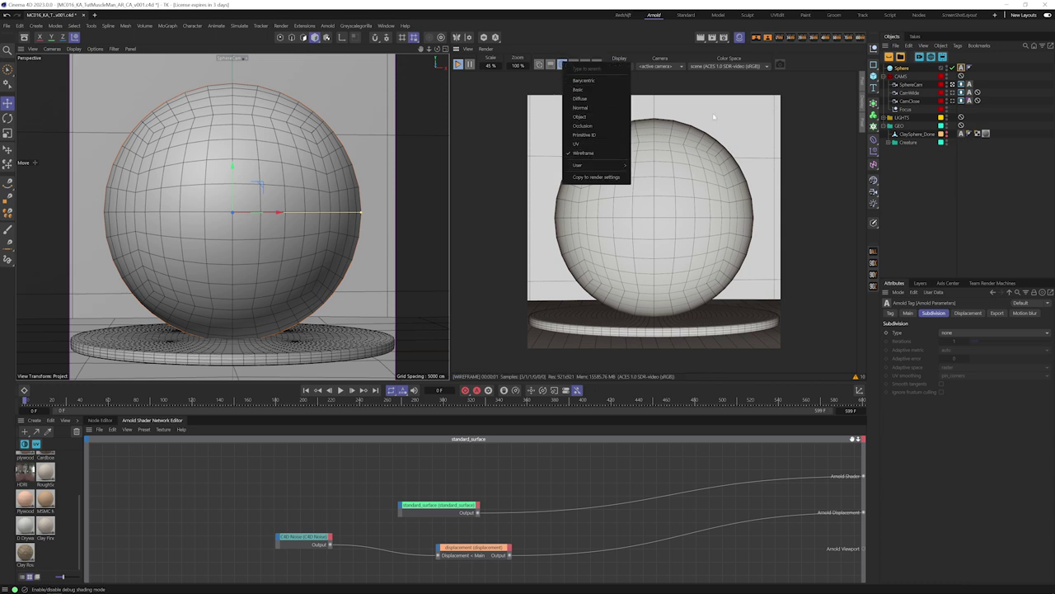
{"action": "left_click", "coordinate": [677, 102]}
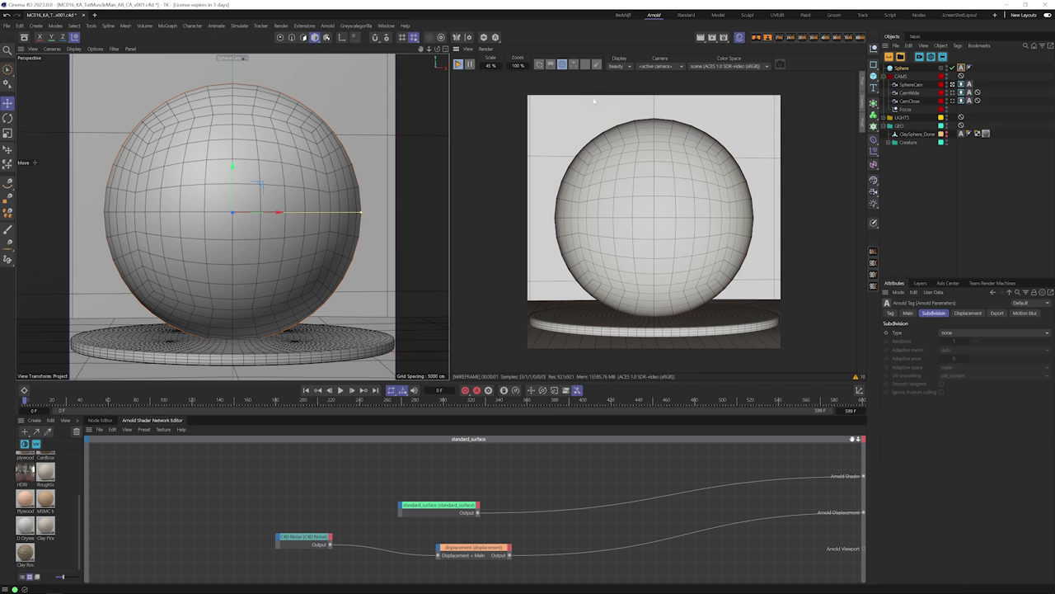
{"action": "left_click", "coordinate": [562, 65]}
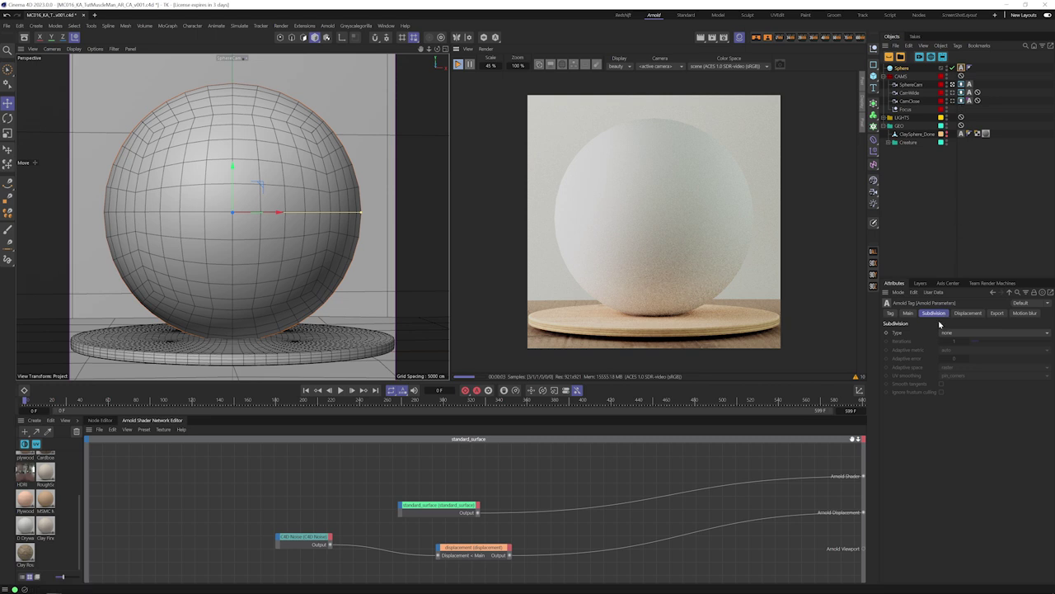
{"action": "left_click", "coordinate": [970, 314]}
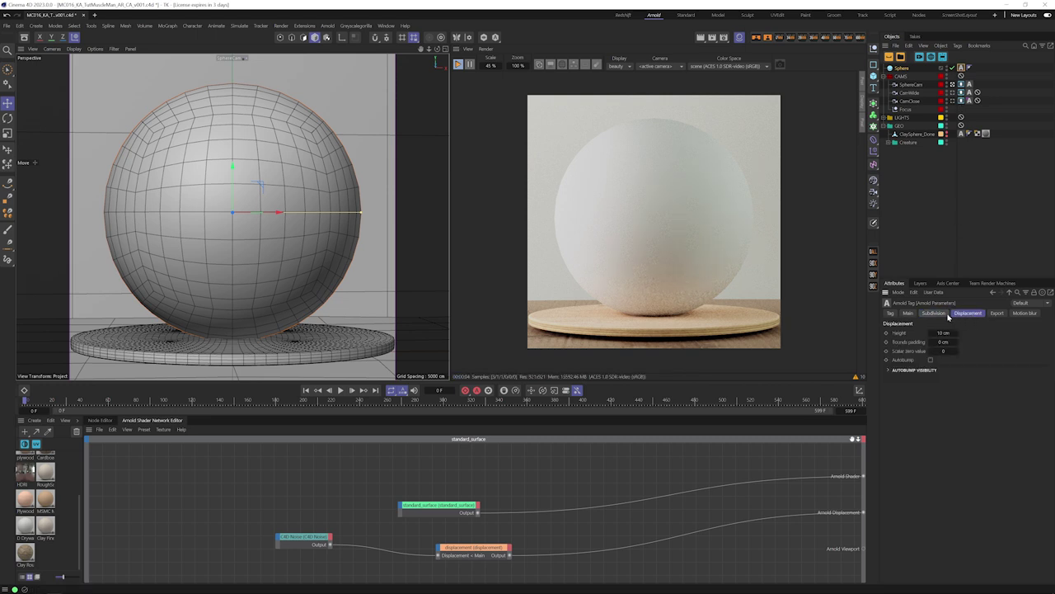
{"action": "left_click", "coordinate": [940, 314]}
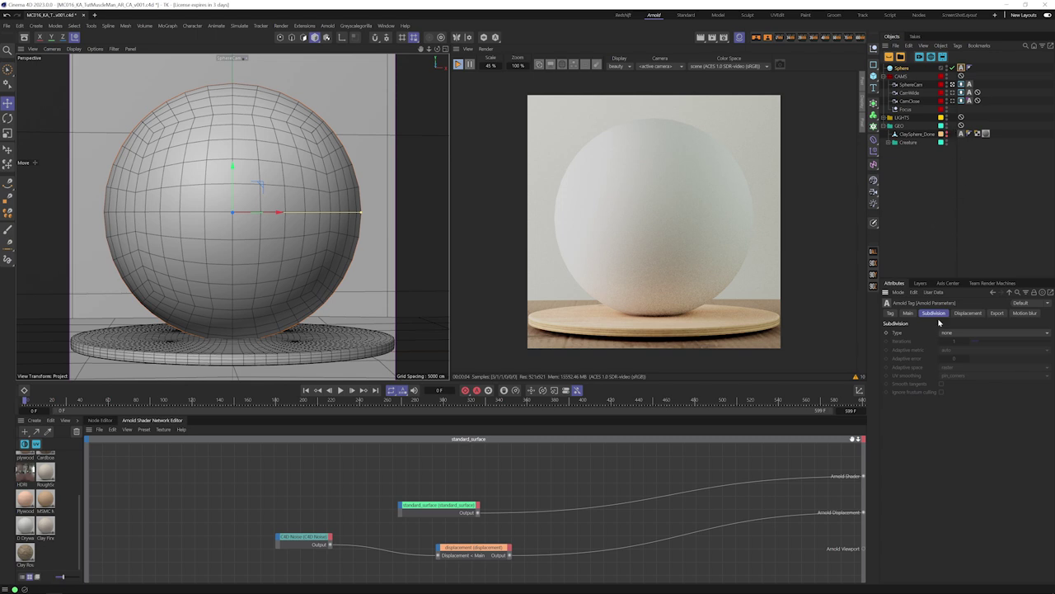
Leave subdivision type unchanged, then select the Sphere and lower its Segments to 16
{"action": "left_click", "coordinate": [954, 333]}
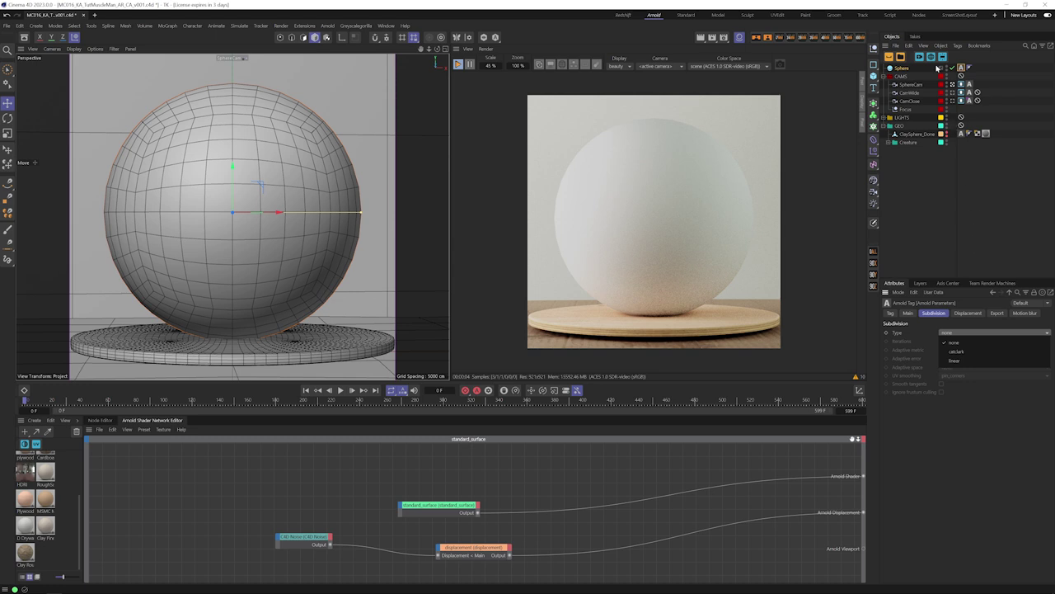
{"action": "left_click", "coordinate": [973, 343]}
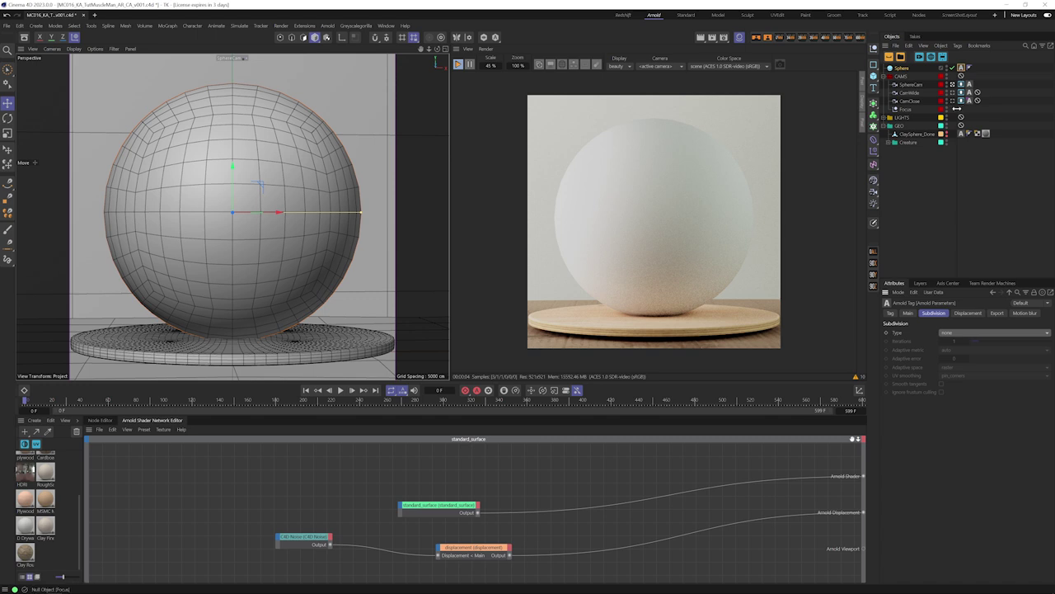
{"action": "left_click", "coordinate": [919, 198]}
{"action": "left_click", "coordinate": [902, 69]}
{"action": "left_click", "coordinate": [944, 344]}
{"action": "type", "text": "16"}
{"action": "key", "text": "Return"}
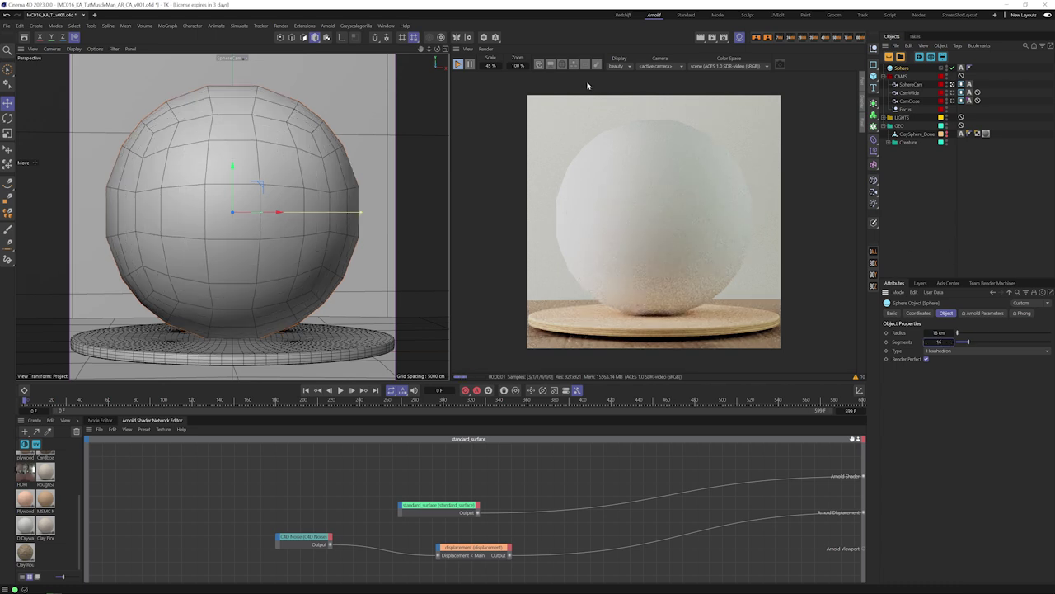
Show the render in wireframe and set the Arnold tag's subdivision to linear with 2 iterations
{"action": "left_click", "coordinate": [562, 64]}
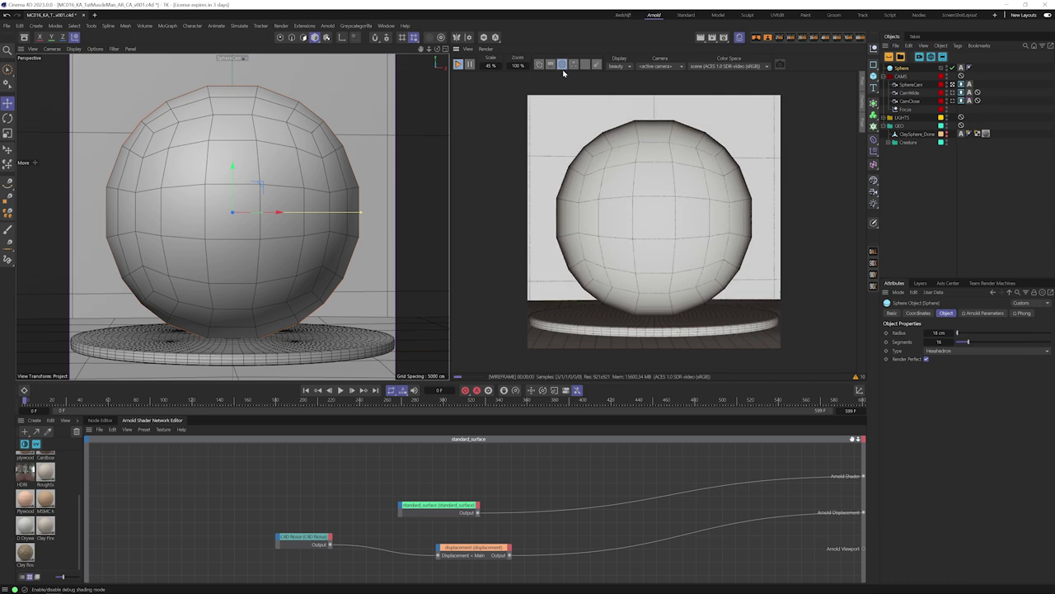
{"action": "left_click", "coordinate": [961, 68]}
{"action": "left_click", "coordinate": [952, 332]}
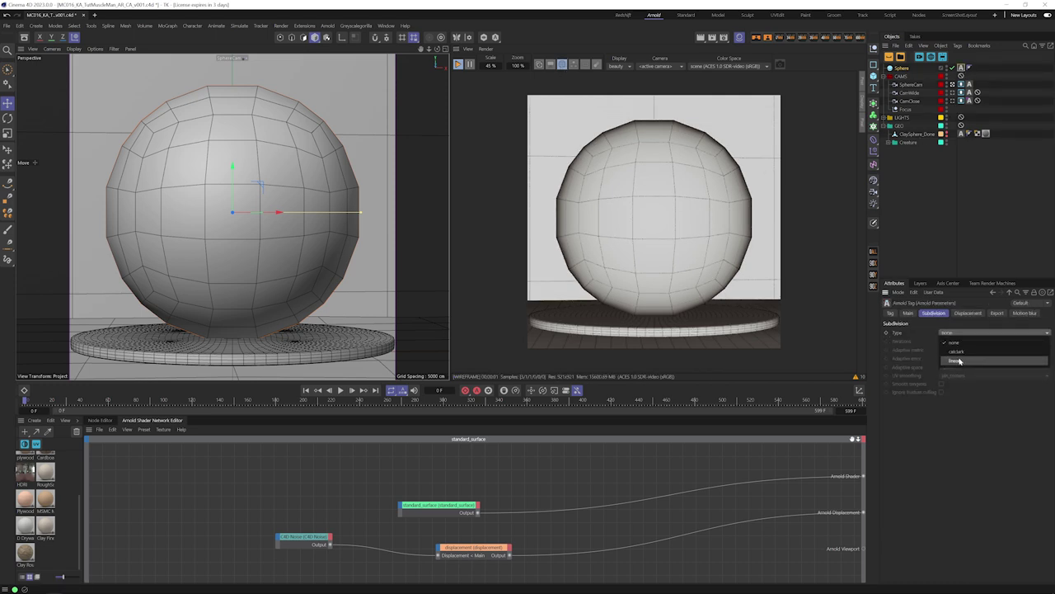
{"action": "left_click", "coordinate": [958, 360]}
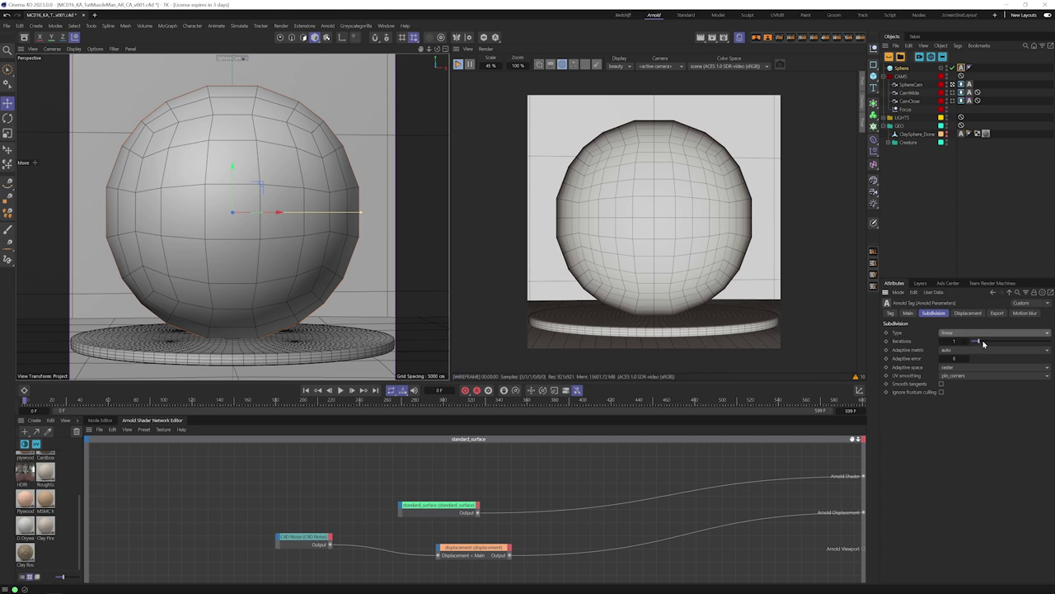
{"action": "left_click", "coordinate": [983, 342]}
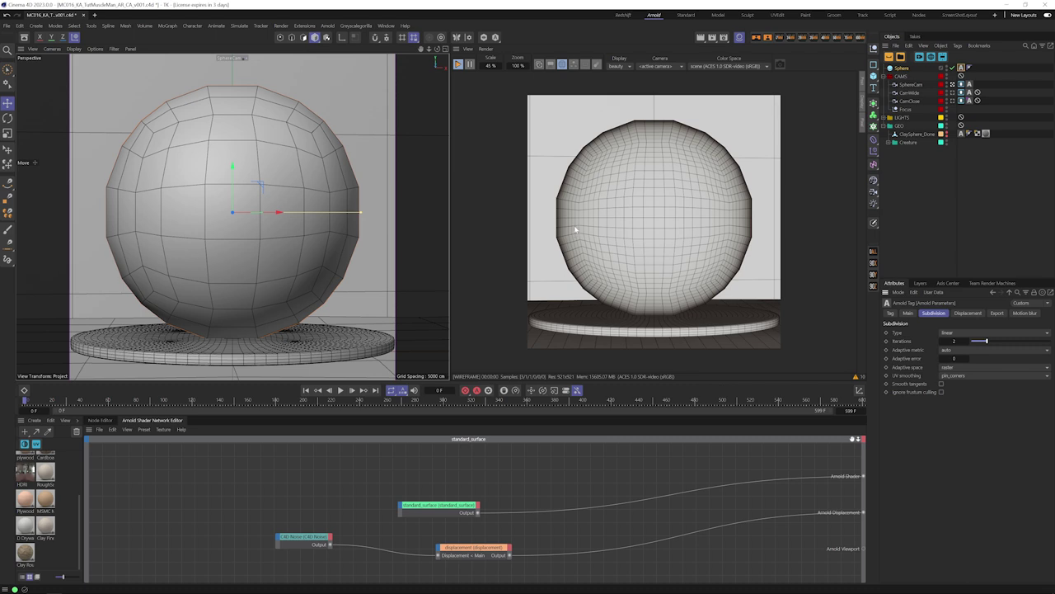
Switch subdivision type to none, then catclark, and raise the sphere's Segments back to 32
{"action": "left_click", "coordinate": [956, 332]}
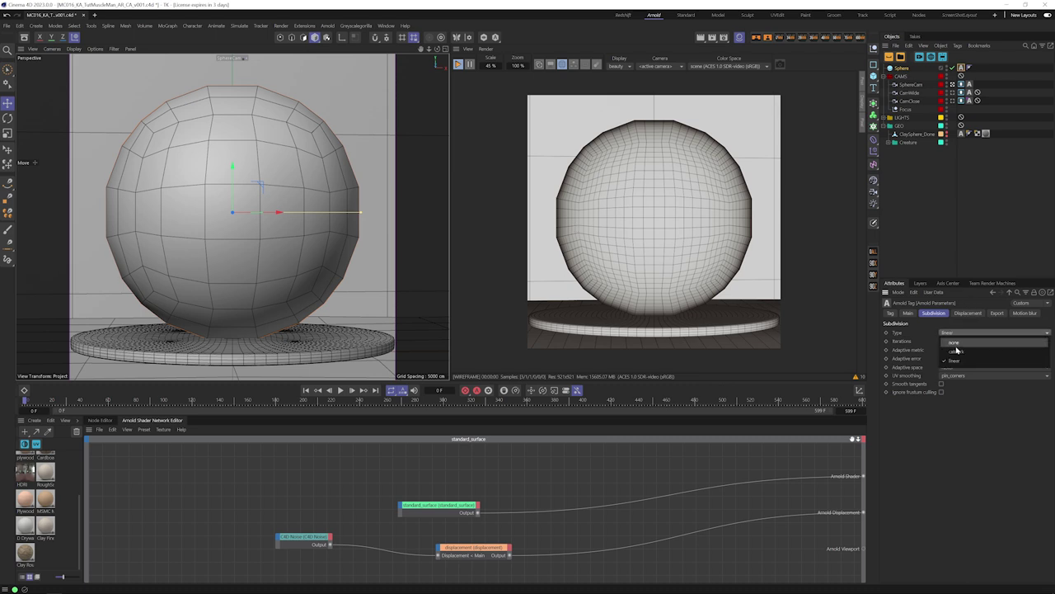
{"action": "left_click", "coordinate": [958, 351]}
{"action": "left_click", "coordinate": [960, 332]}
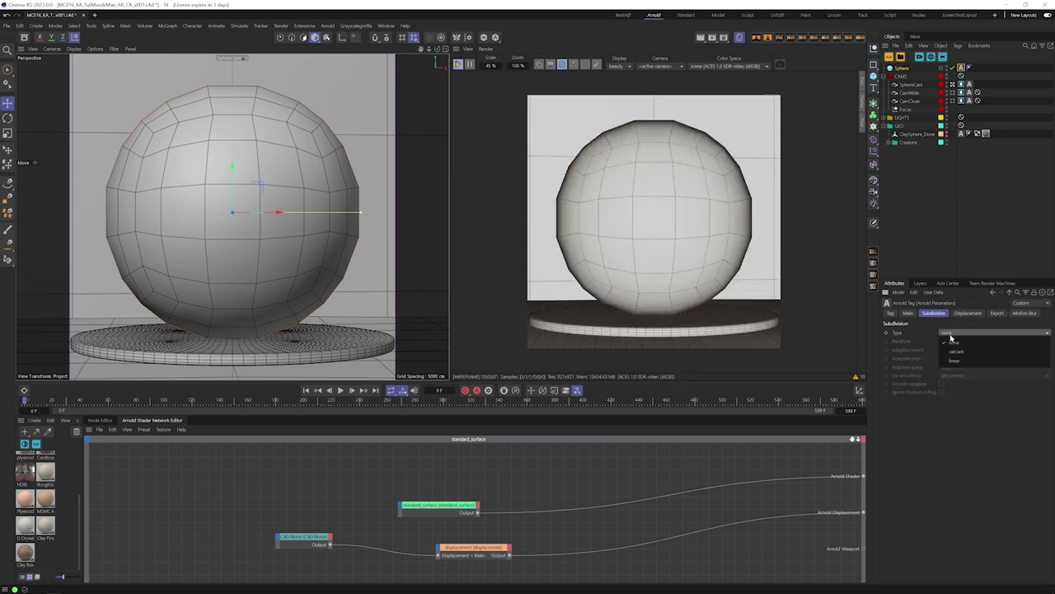
{"action": "left_click", "coordinate": [956, 353]}
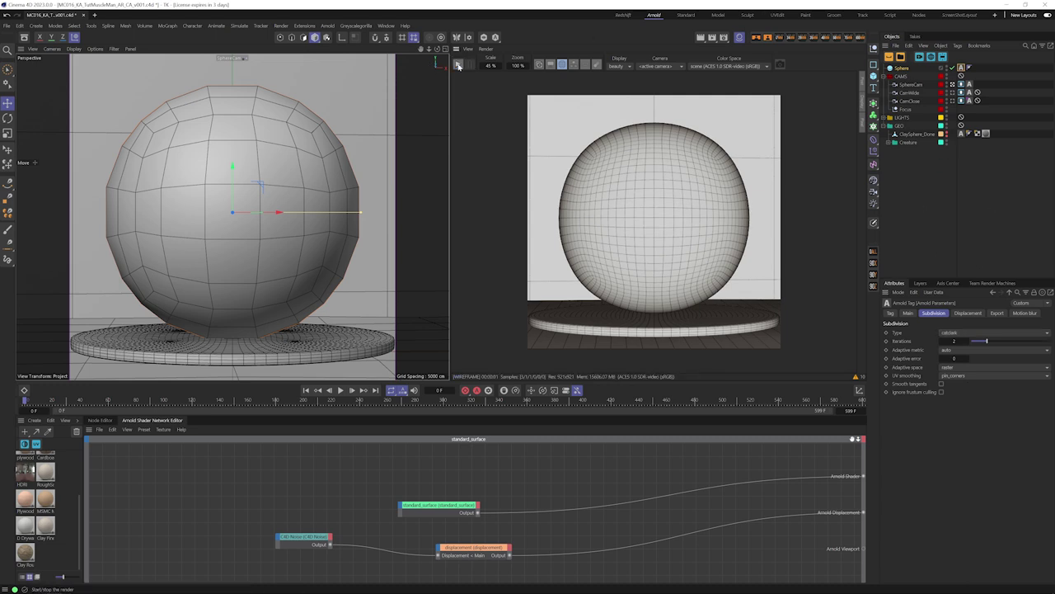
{"action": "left_click", "coordinate": [912, 67]}
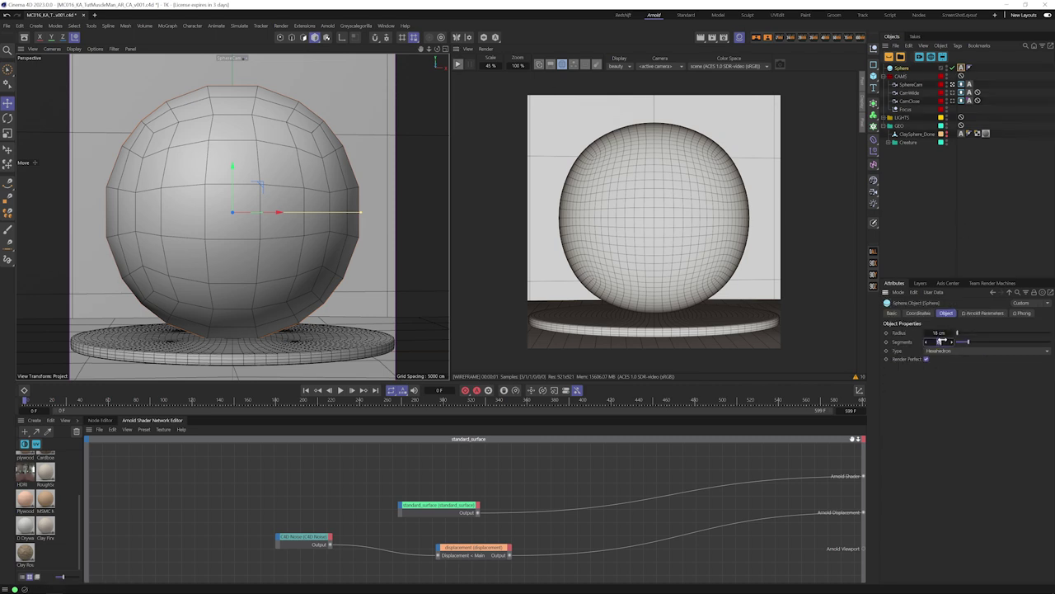
{"action": "left_click_drag", "start_coordinate": [941, 341], "coordinate": [957, 340]}
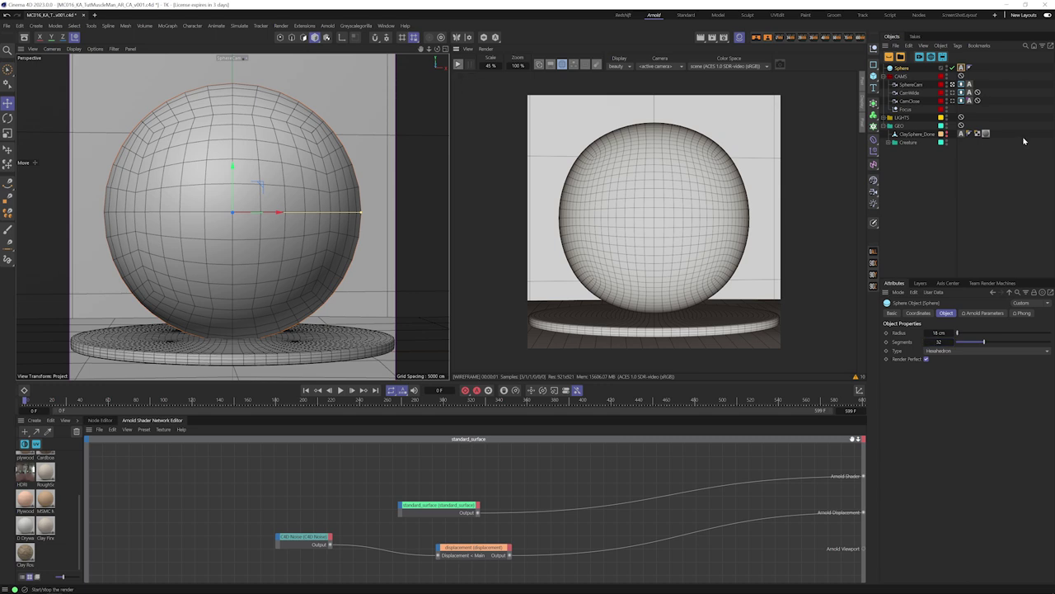
Select the sphere's Arnold tag to show its catclark, 2-iteration subdivision settings
{"action": "left_click", "coordinate": [961, 67]}
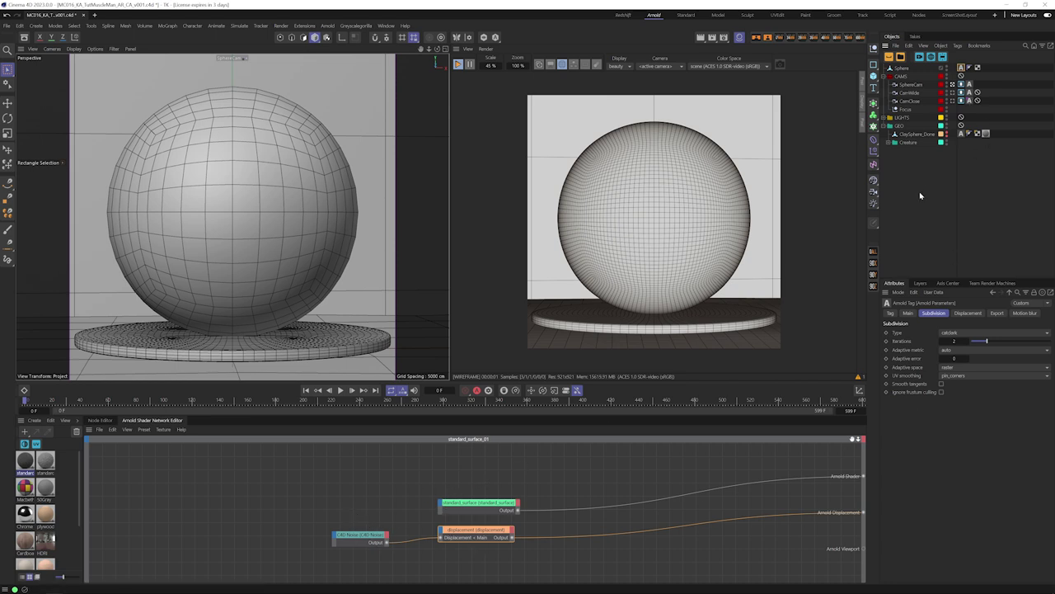
Set the adaptive error to 10 and subdivision iterations to 3
{"action": "left_click", "coordinate": [956, 352]}
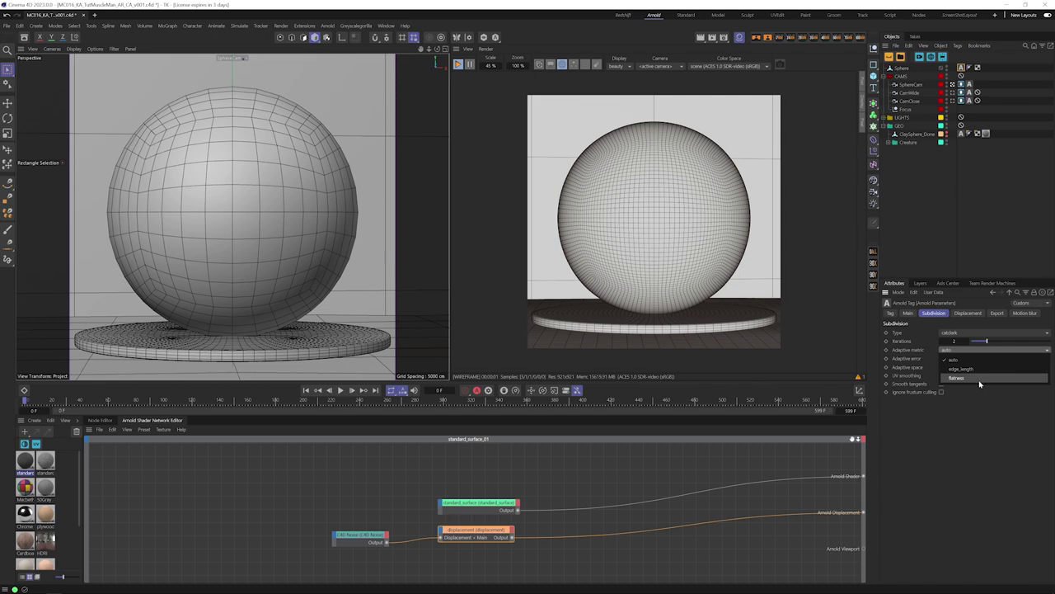
{"action": "left_click", "coordinate": [982, 413]}
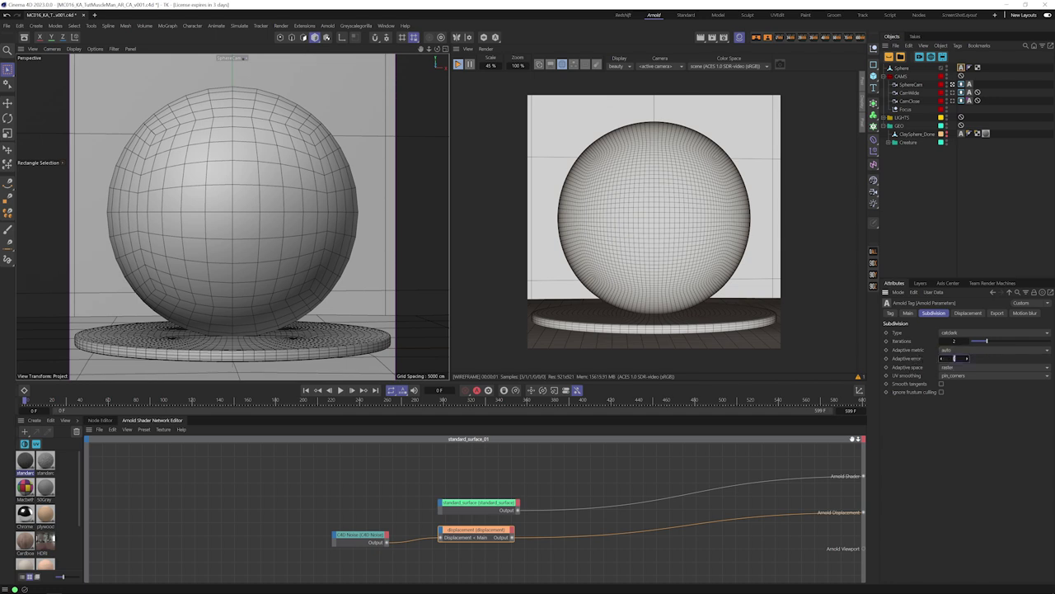
{"action": "type", "text": "10"}
{"action": "key", "text": "Return"}
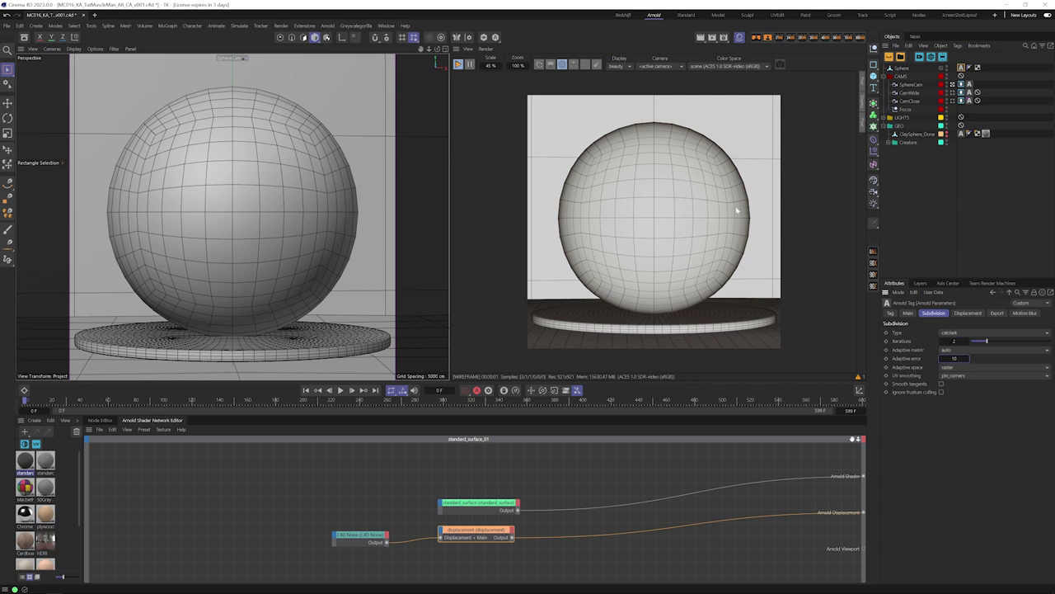
{"action": "left_click", "coordinate": [955, 340]}
{"action": "left_click", "coordinate": [955, 341]}
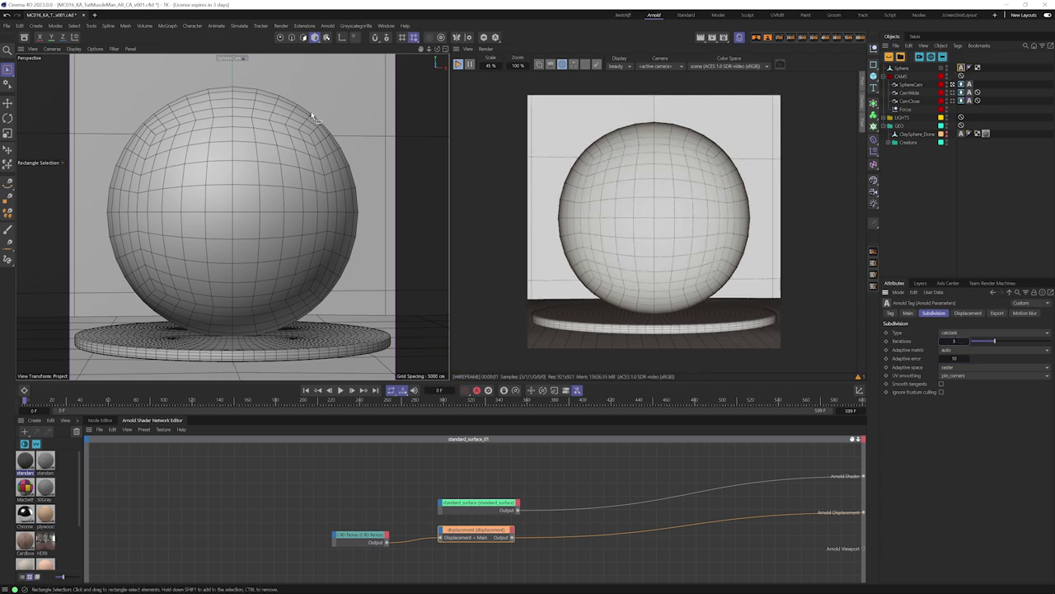
Lower the adaptive error to 1 and restart the IPR to see the adaptively refined mesh
{"action": "left_click_drag", "start_coordinate": [427, 50], "coordinate": [404, 57]}
{"action": "left_click", "coordinate": [460, 65]}
{"action": "left_click", "coordinate": [459, 65]}
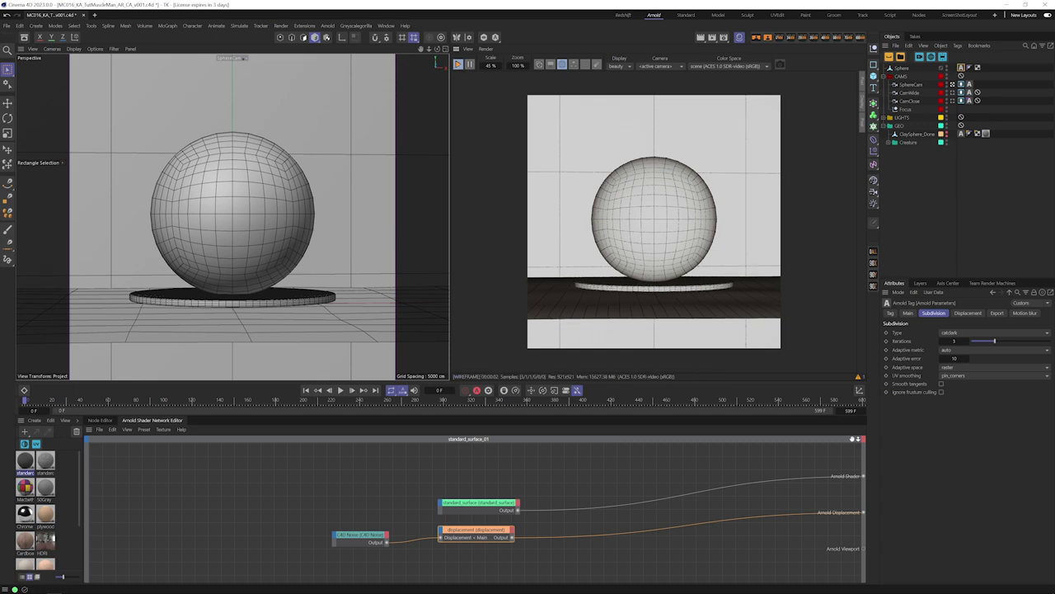
{"action": "left_click", "coordinate": [955, 359]}
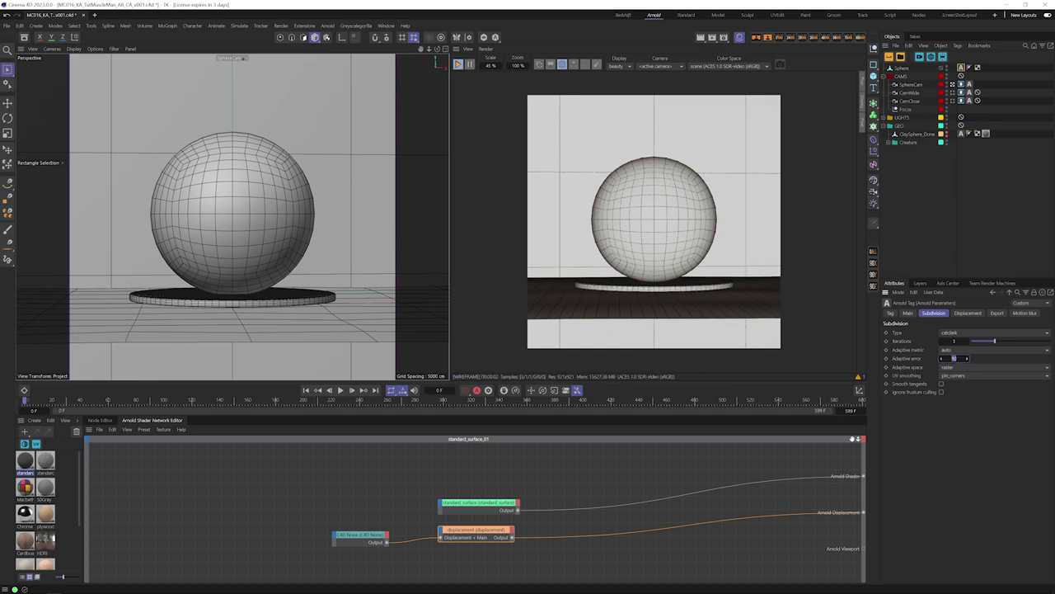
{"action": "key", "text": "Return"}
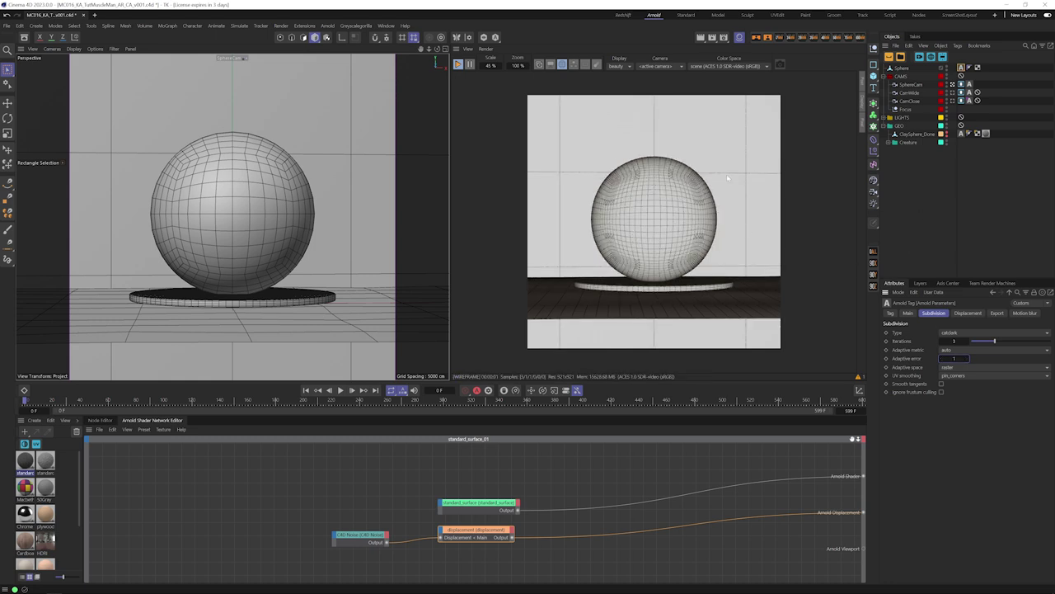
{"action": "left_click_drag", "start_coordinate": [428, 49], "coordinate": [482, 256]}
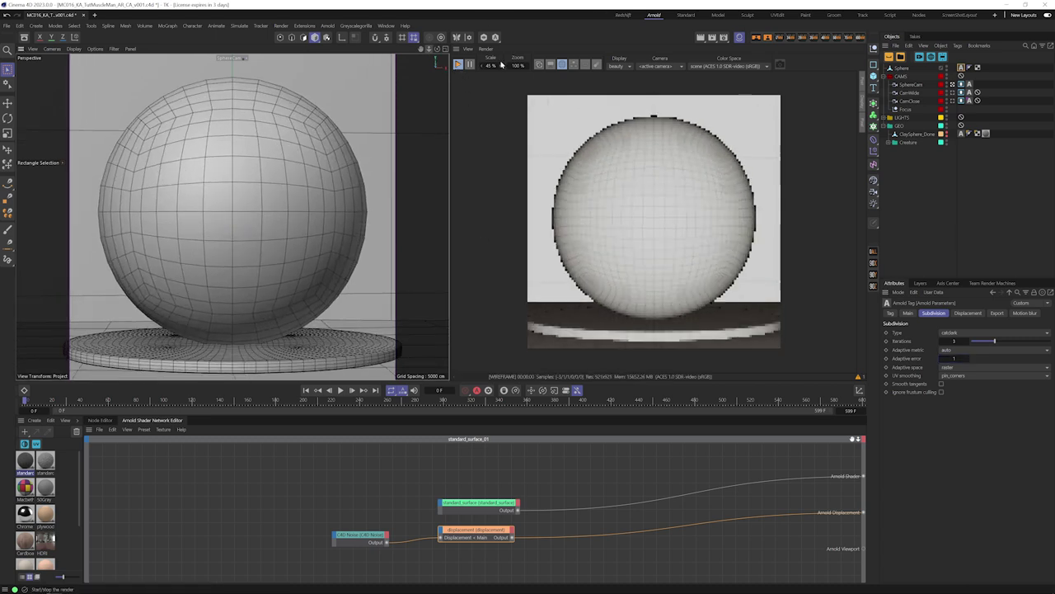
{"action": "left_click", "coordinate": [459, 66]}
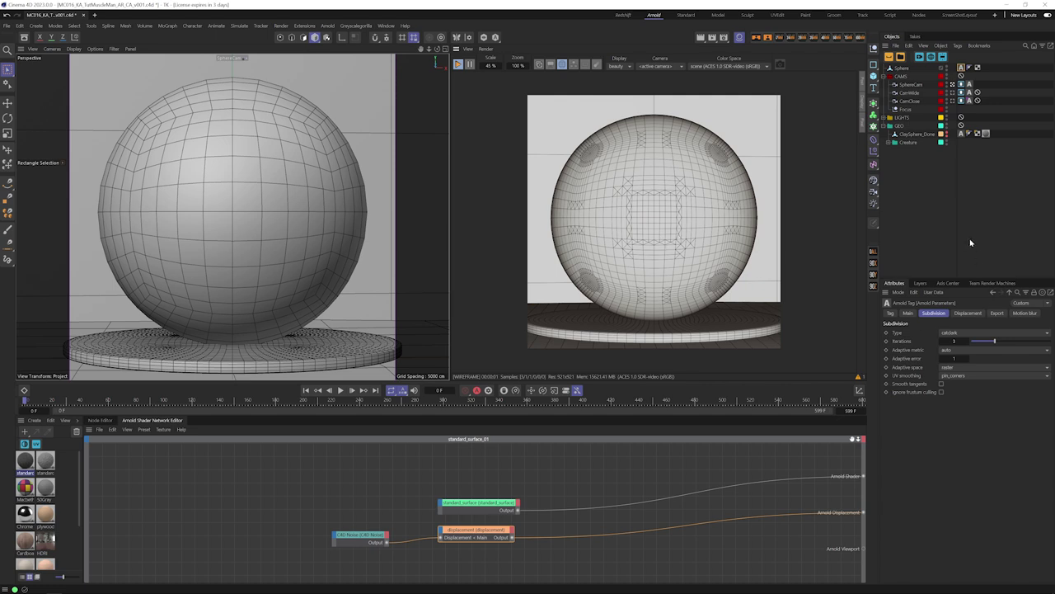
{"action": "left_click", "coordinate": [949, 370]}
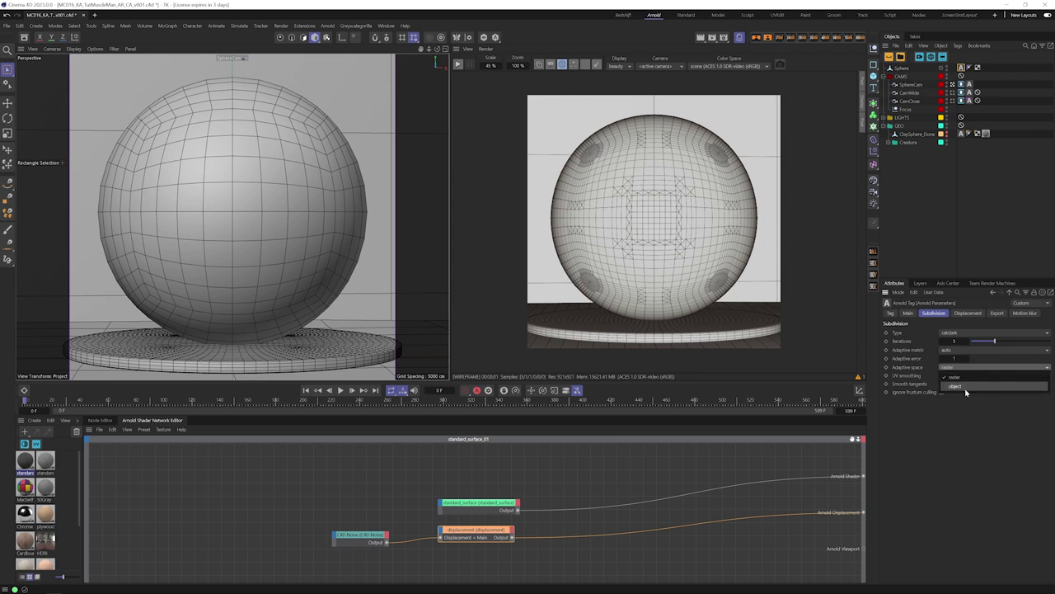
{"action": "left_click", "coordinate": [976, 435]}
{"action": "left_click", "coordinate": [954, 370]}
{"action": "left_click", "coordinate": [970, 452]}
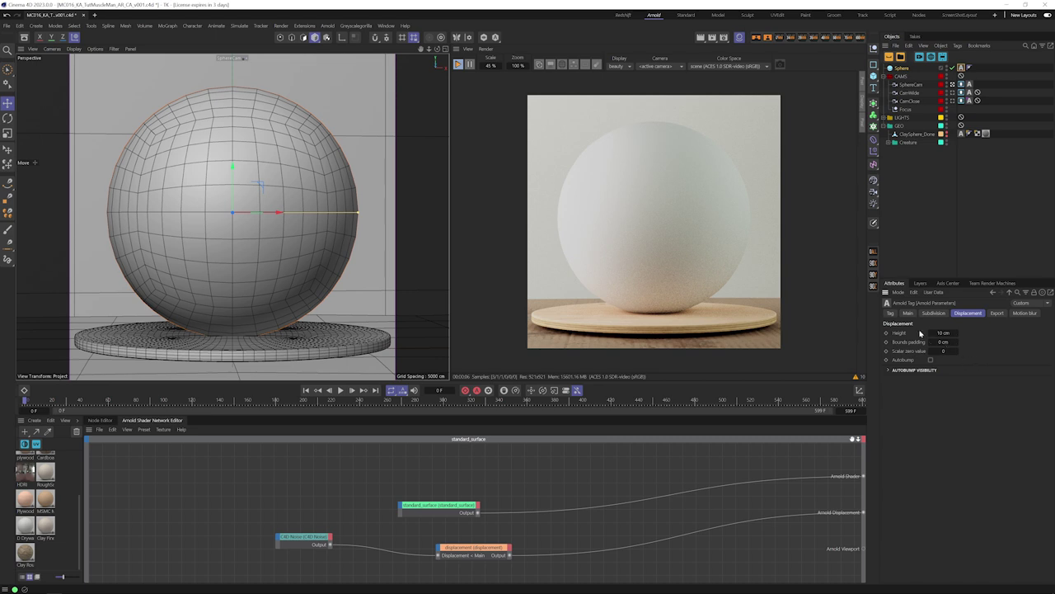
Set displacement Height to 1 cm and Bounds padding to 1 cm, and enable Autobump
{"action": "left_click", "coordinate": [956, 334]}
{"action": "type", "text": "1"}
{"action": "key", "text": "Return"}
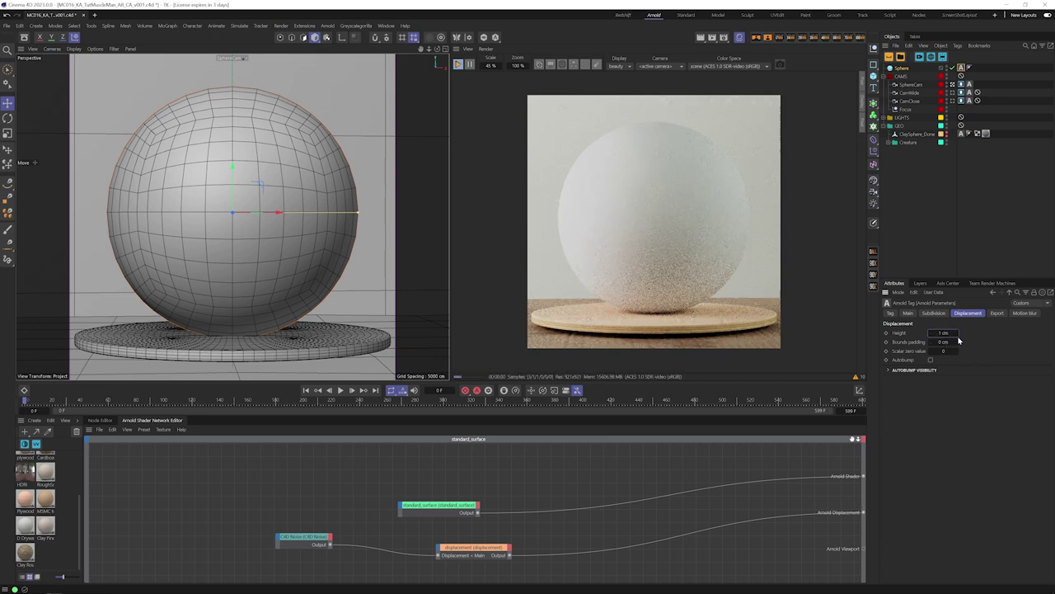
{"action": "left_click", "coordinate": [944, 342]}
{"action": "type", "text": "1"}
{"action": "key", "text": "Return"}
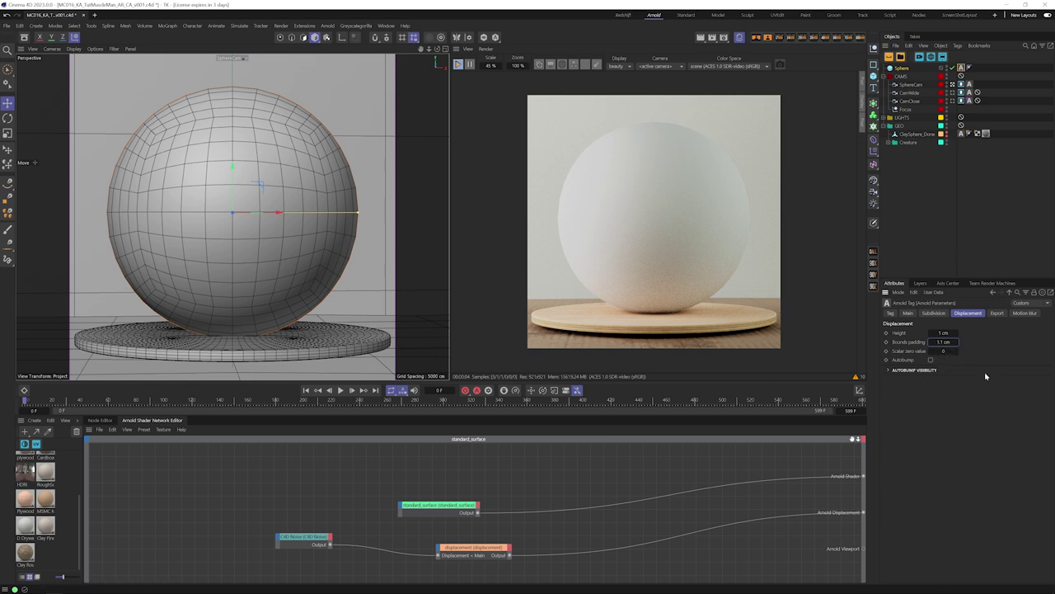
{"action": "left_click", "coordinate": [931, 360]}
Create an Arnold standard_surface material and apply it to the sphere
{"action": "left_click", "coordinate": [34, 419]}
{"action": "mouse_move", "coordinate": [48, 441]}
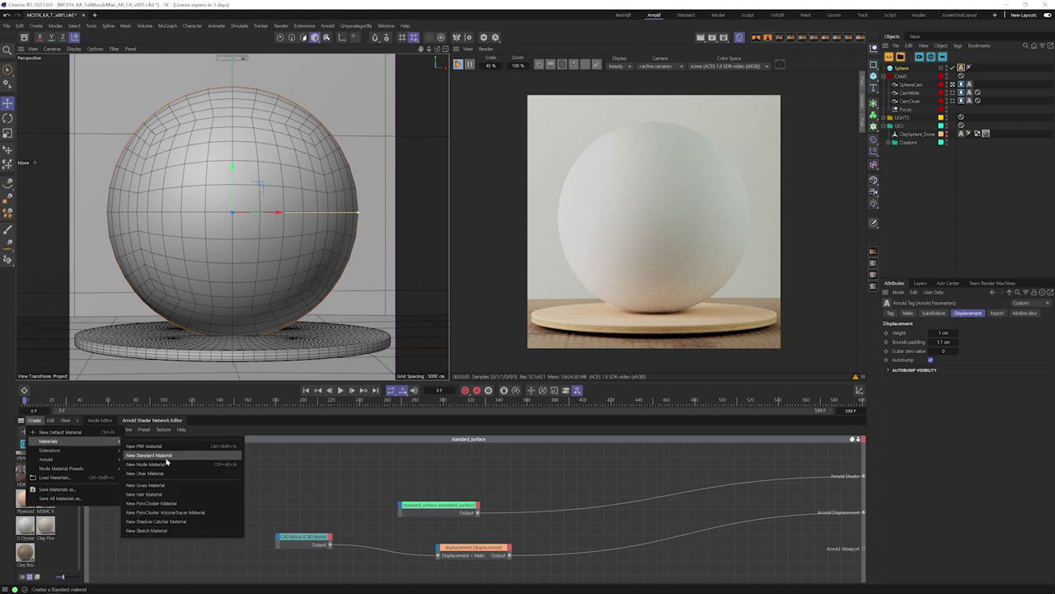
{"action": "mouse_move", "coordinate": [69, 462]}
{"action": "mouse_move", "coordinate": [140, 465]}
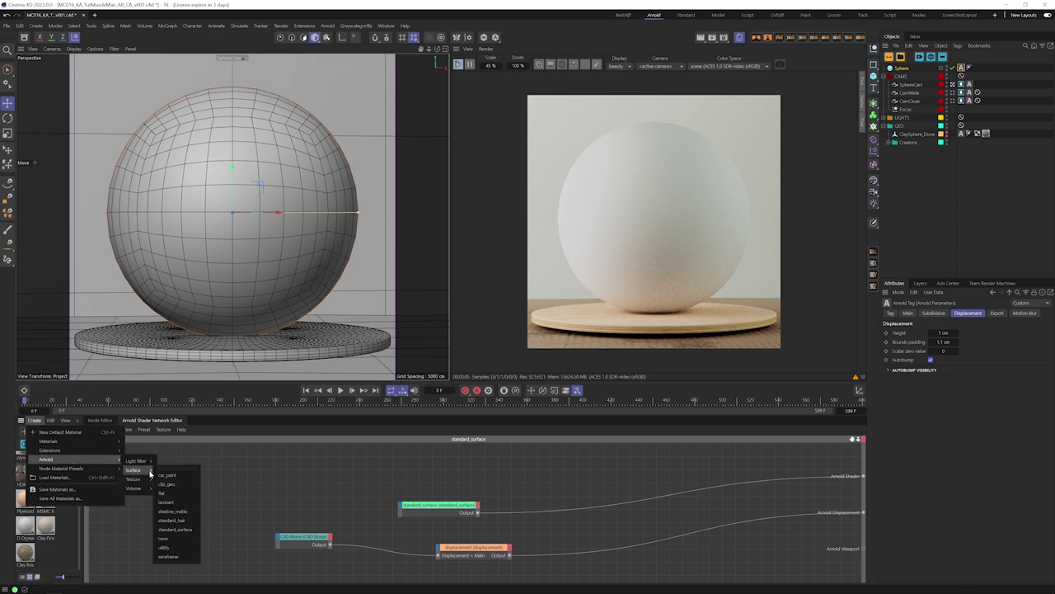
{"action": "left_click", "coordinate": [181, 525]}
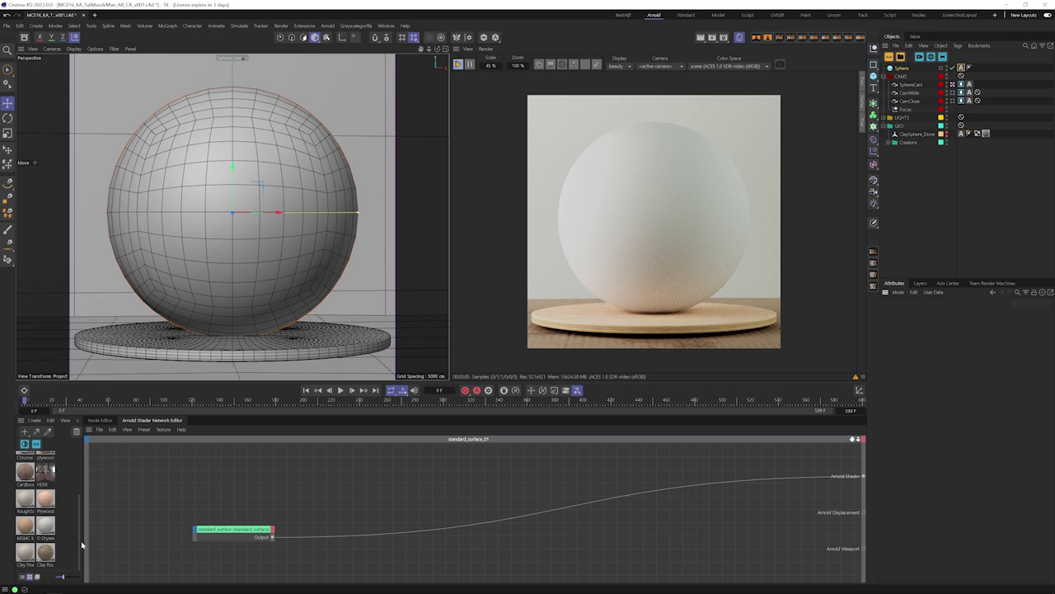
{"action": "left_click_drag", "start_coordinate": [25, 461], "coordinate": [253, 258]}
Set the standard_surface node's Base Weight to 0.38 and Specular Roughness to 0.39
{"action": "left_click_drag", "start_coordinate": [247, 534], "coordinate": [494, 506]}
{"action": "left_click", "coordinate": [496, 504]}
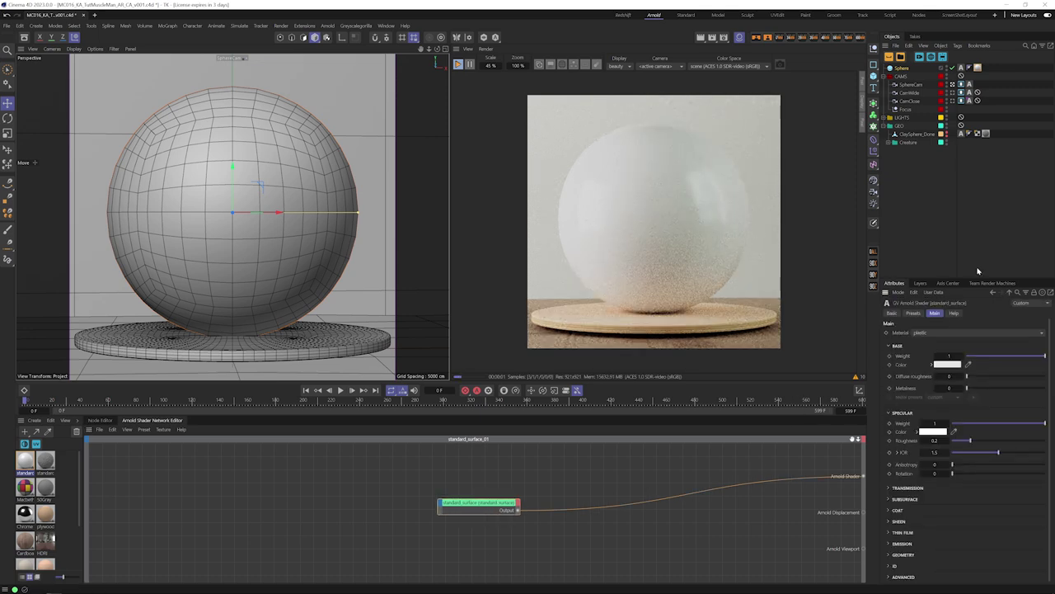
{"action": "left_click_drag", "start_coordinate": [1003, 360], "coordinate": [997, 359]}
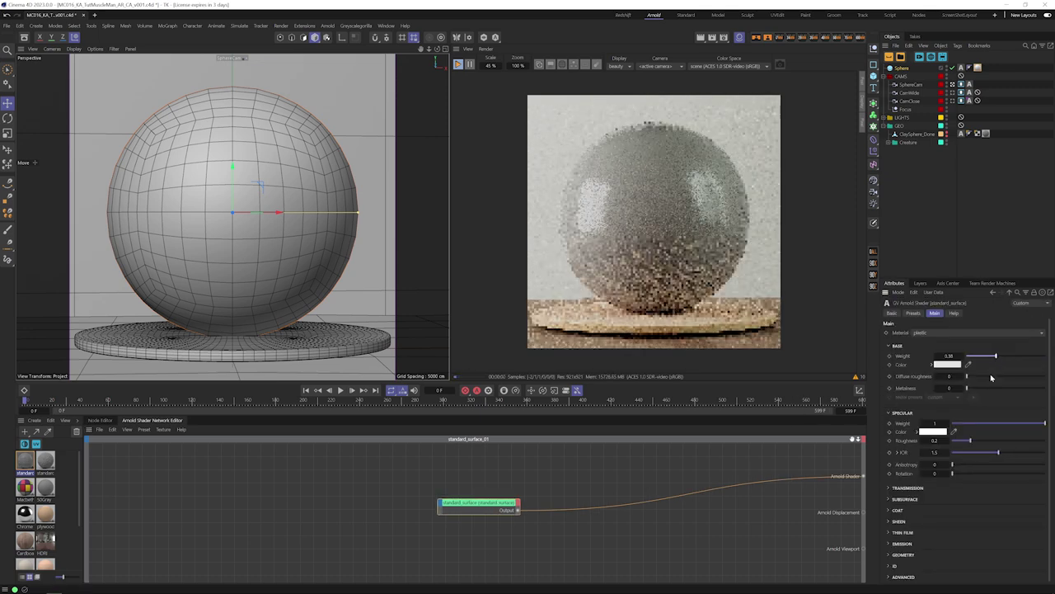
{"action": "left_click_drag", "start_coordinate": [971, 440], "coordinate": [992, 441]}
Add a C4D Noise node to the standard_surface_01 shader network
{"action": "left_click", "coordinate": [567, 471]}
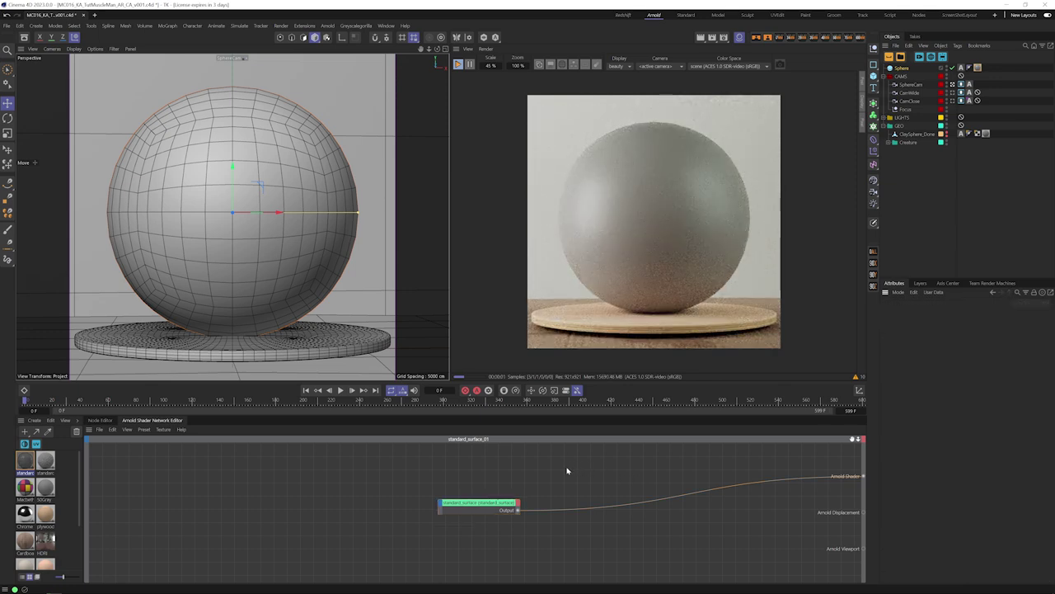
{"action": "key", "text": "Tab"}
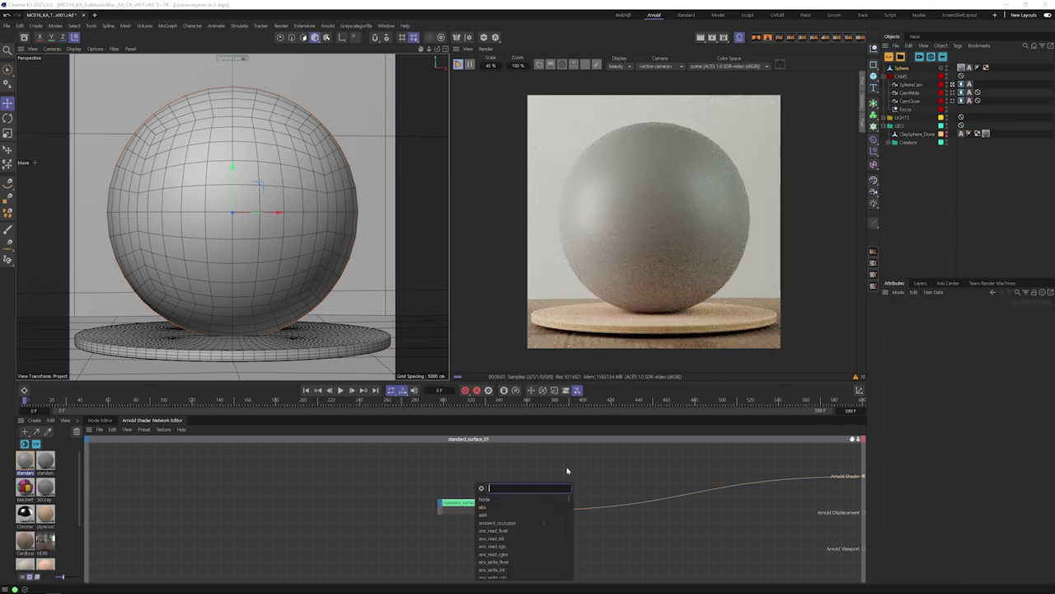
{"action": "type", "text": "noi"}
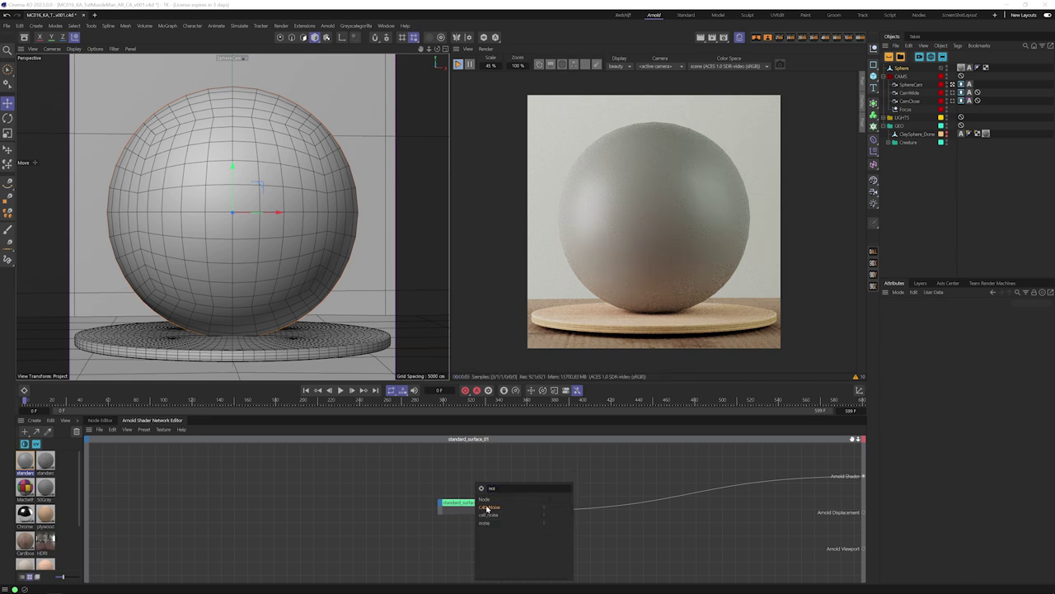
{"action": "left_click", "coordinate": [489, 506]}
{"action": "left_click_drag", "start_coordinate": [485, 484], "coordinate": [370, 537]}
{"action": "left_click", "coordinate": [431, 538]}
Add a displacement node and wire the C4D Noise output into its Displacement input
{"action": "key", "text": "Tab"}
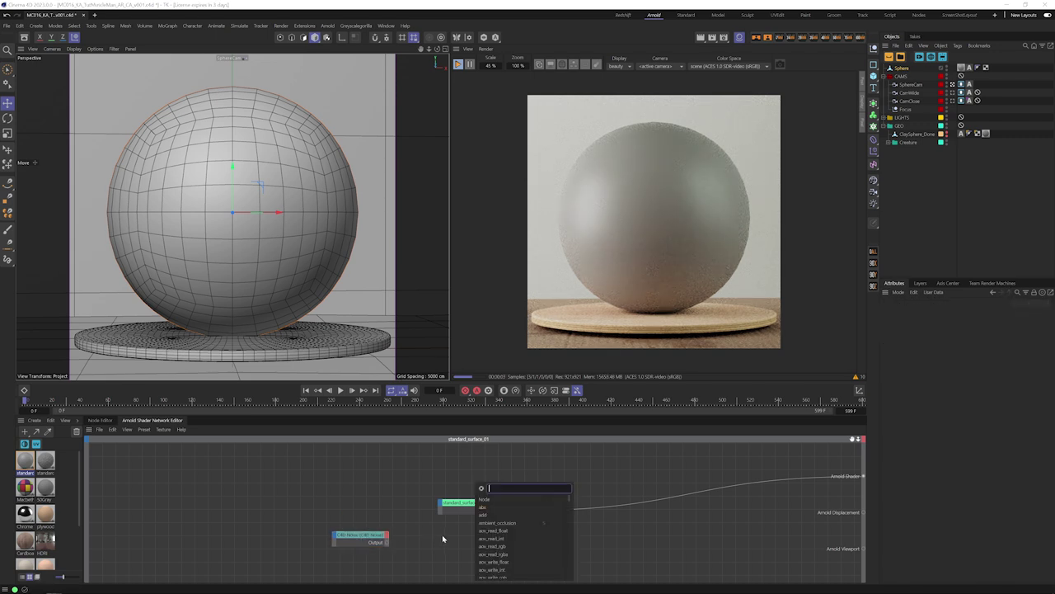
{"action": "type", "text": "dis"}
{"action": "key", "text": "BackSpace"}
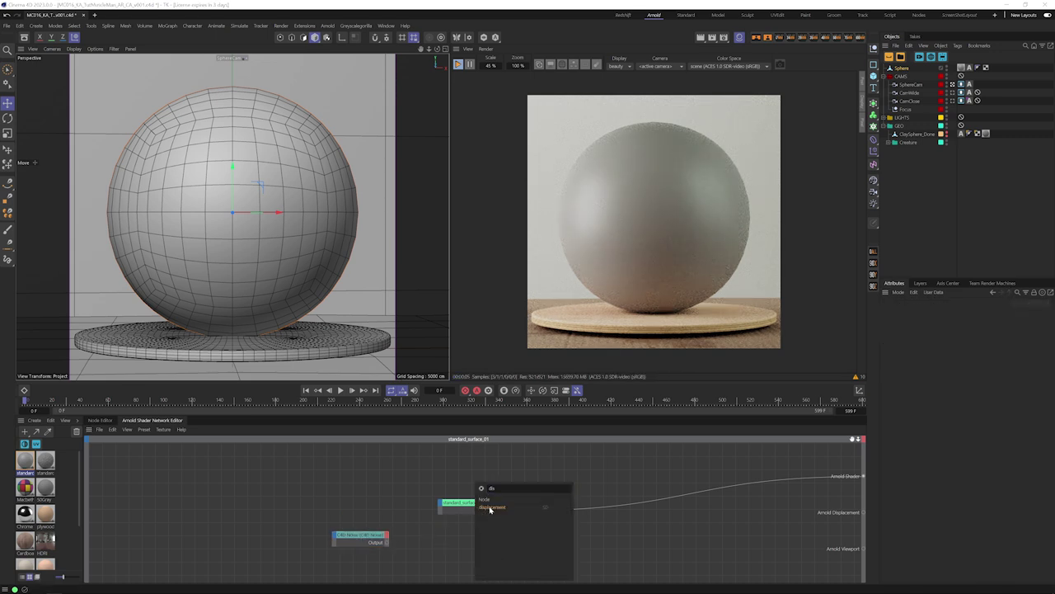
{"action": "left_click", "coordinate": [489, 508]}
{"action": "left_click_drag", "start_coordinate": [456, 479], "coordinate": [488, 536]}
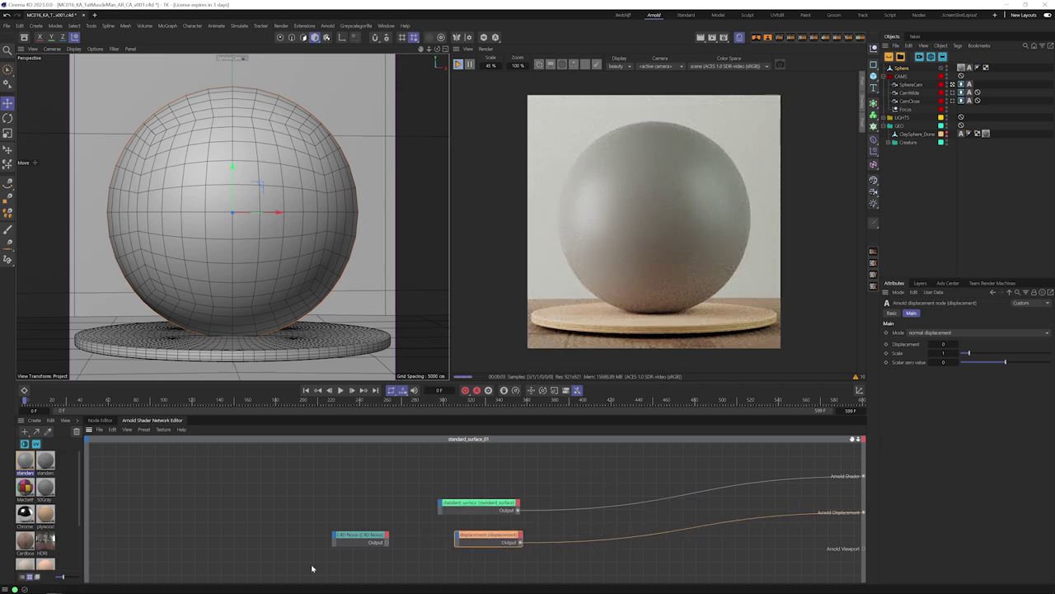
{"action": "left_click", "coordinate": [358, 538]}
{"action": "left_click_drag", "start_coordinate": [388, 544], "coordinate": [478, 534]}
{"action": "left_click", "coordinate": [499, 542]}
{"action": "left_click", "coordinate": [478, 535]}
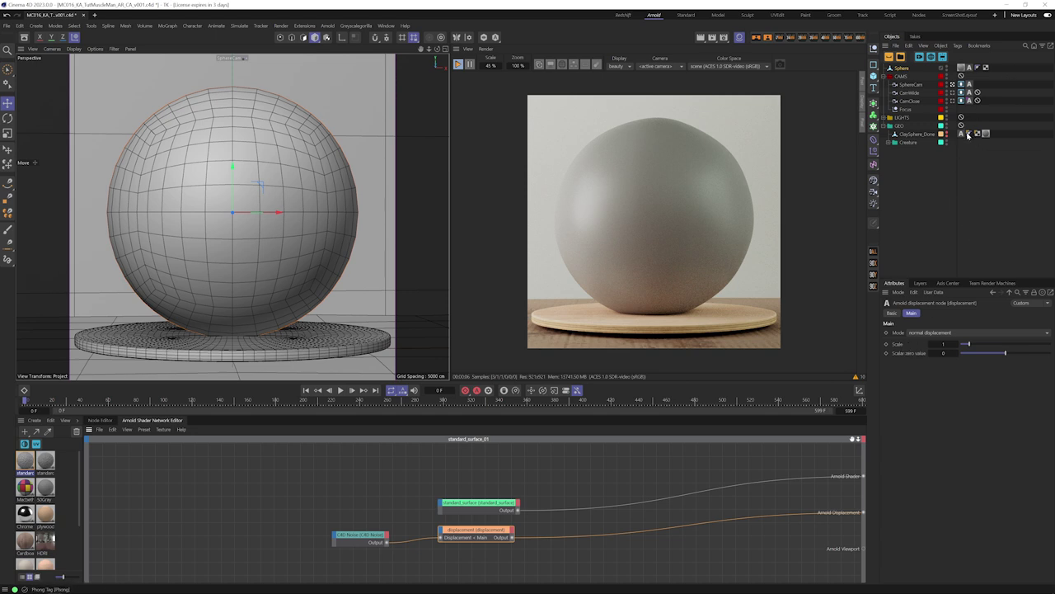
Enter 0.5 as the displacement node's Scalar zero value and review the smoother sphere render
{"action": "left_click", "coordinate": [946, 353]}
{"action": "type", "text": "0.5"}
{"action": "key", "text": "Return"}
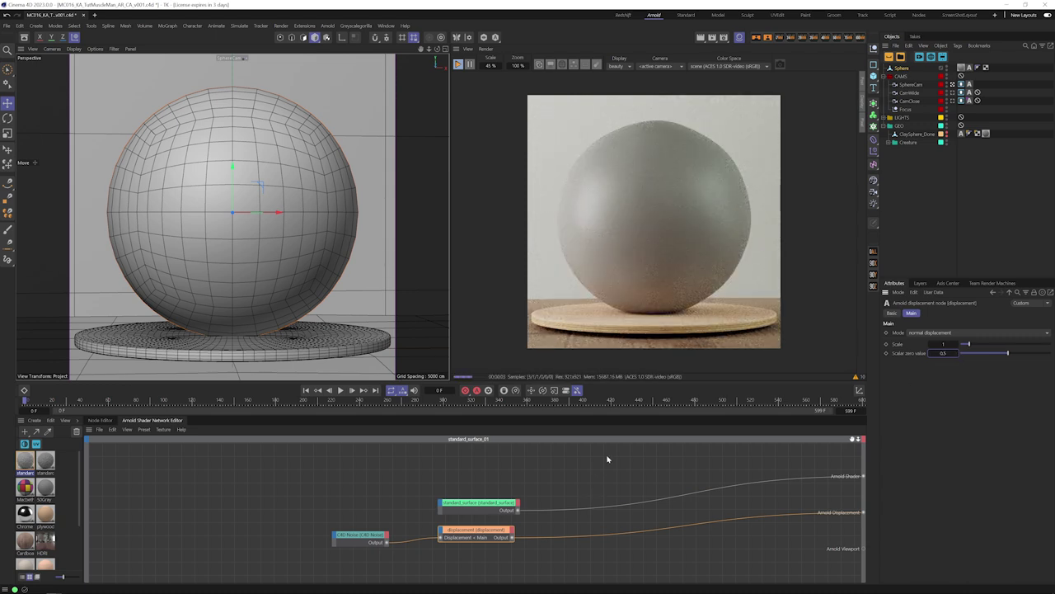
{"action": "key", "text": "ctrl+Print"}
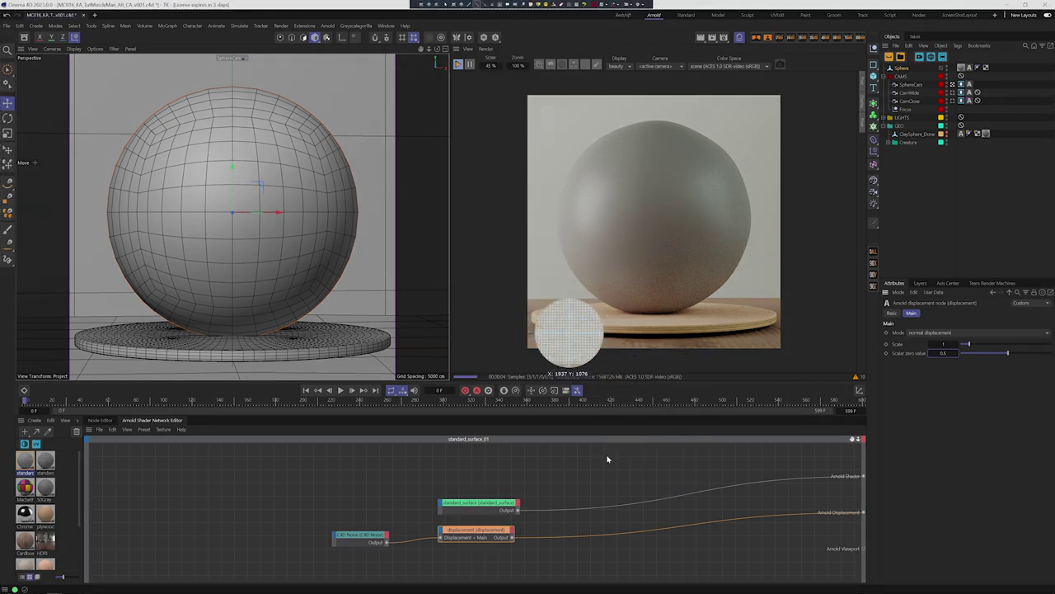
{"action": "left_click_drag", "start_coordinate": [506, 201], "coordinate": [819, 202]}
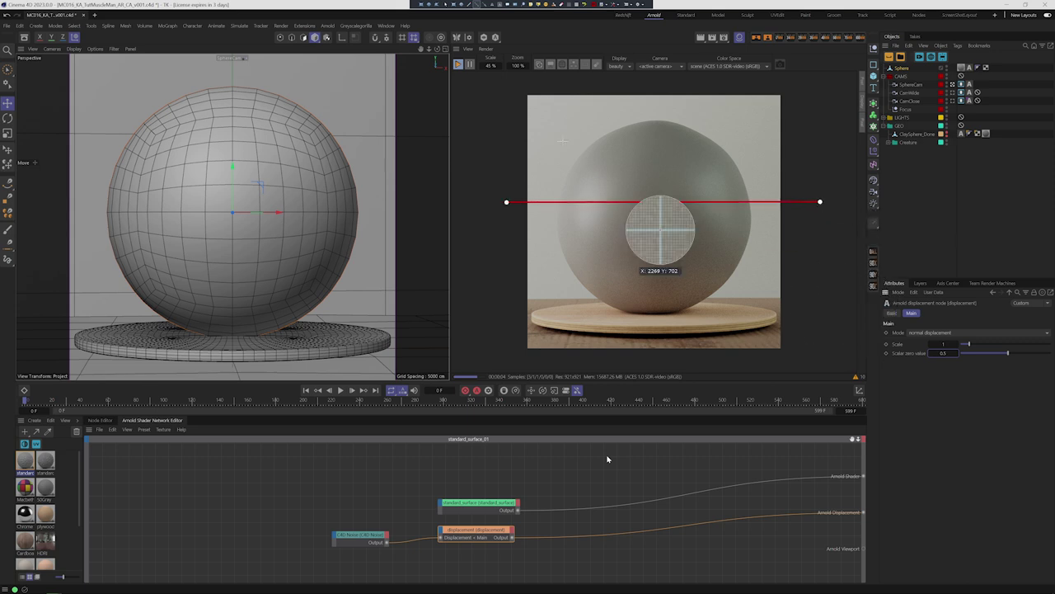
{"action": "left_click", "coordinate": [484, 5]}
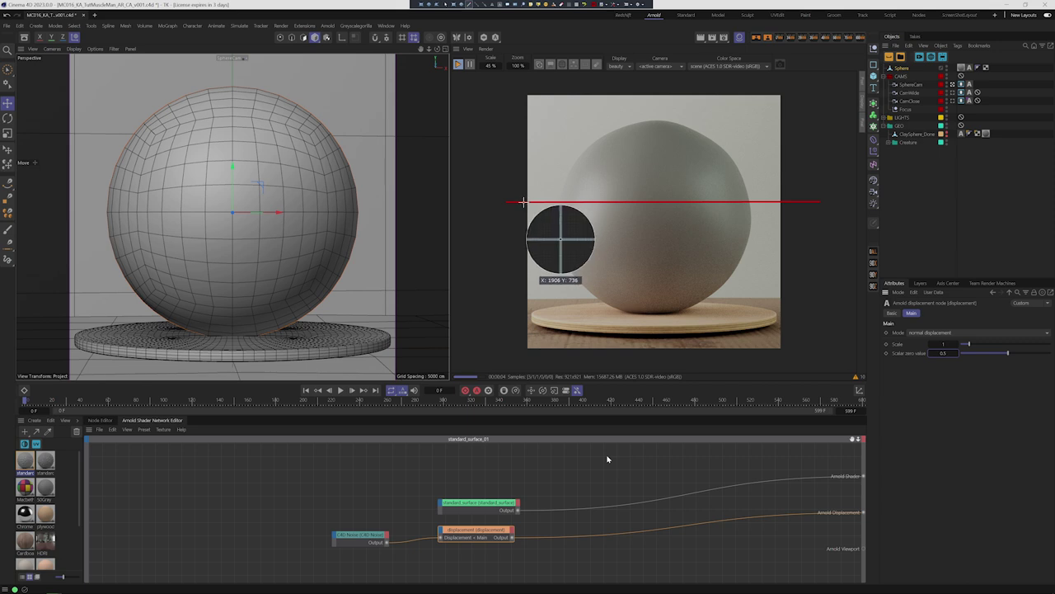
{"action": "left_click_drag", "start_coordinate": [523, 202], "coordinate": [522, 145]}
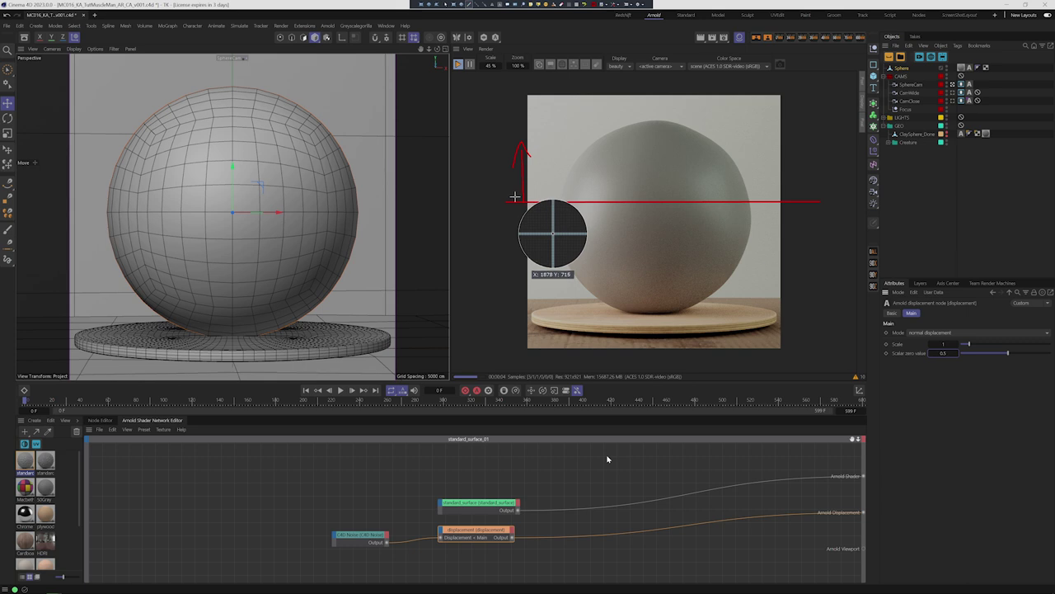
{"action": "mouse_move", "coordinate": [545, 207]}
{"action": "left_mouse_down"}
{"action": "mouse_move", "coordinate": [545, 260]}
{"action": "mouse_move", "coordinate": [552, 234]}
{"action": "left_mouse_up"}
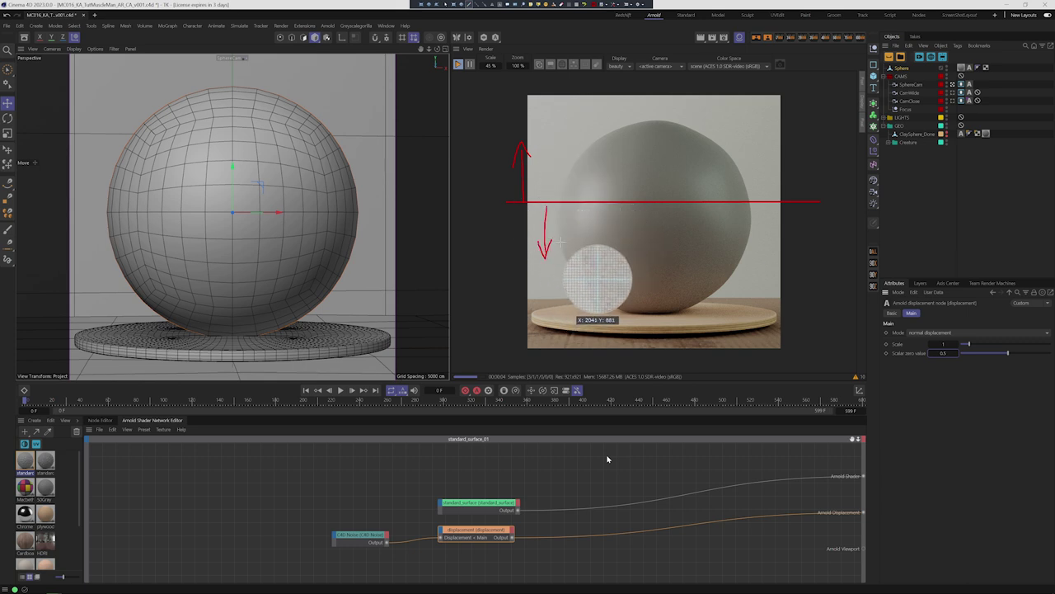
{"action": "key", "text": "Escape"}
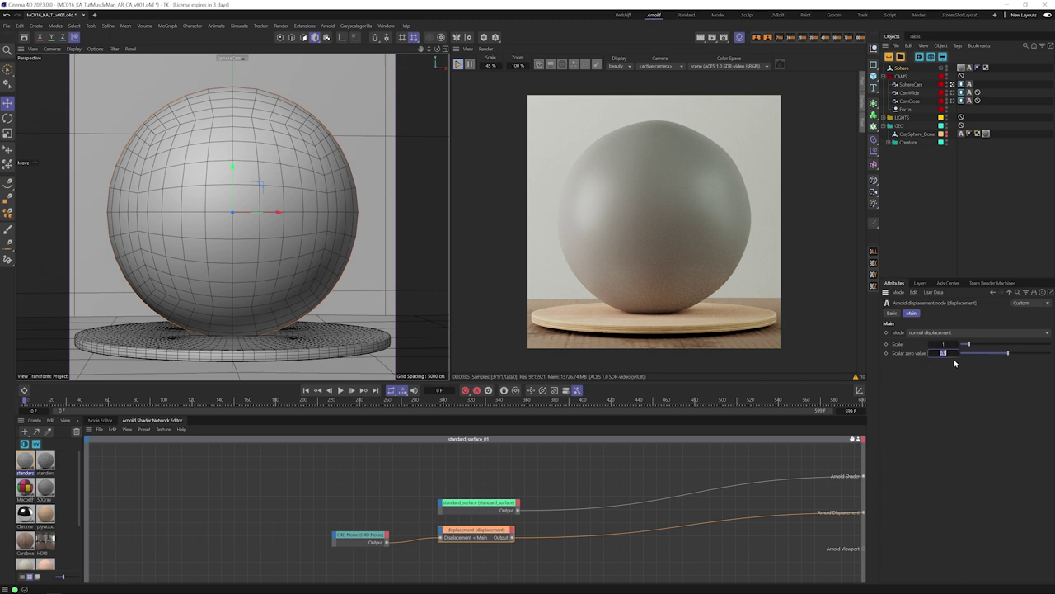
Give the C4D Noise the Luka pattern at 20% Global Scale and show the render as wireframe
{"action": "left_click", "coordinate": [363, 537]}
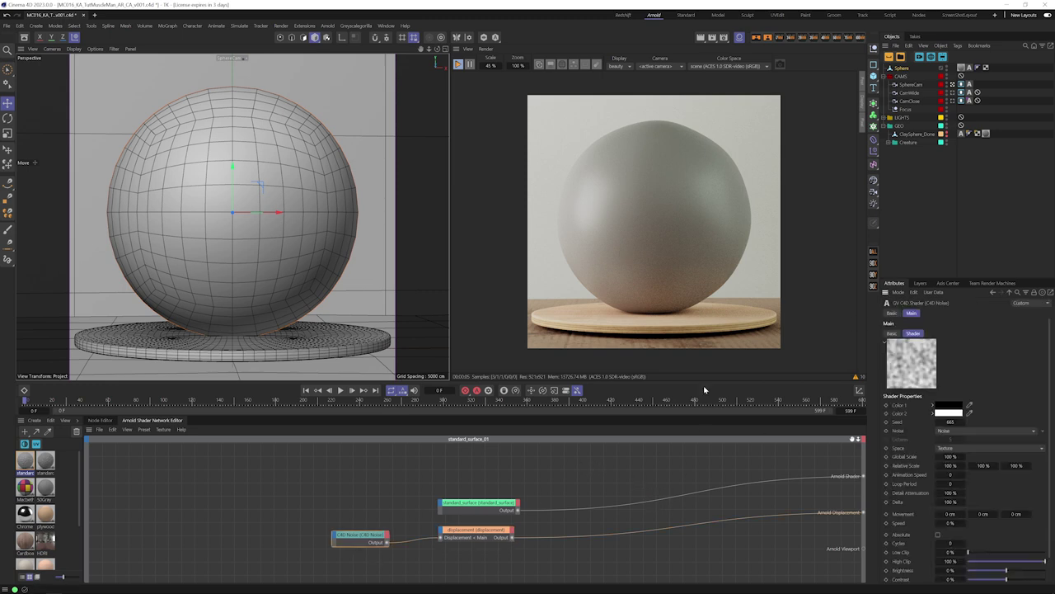
{"action": "left_click", "coordinate": [952, 432]}
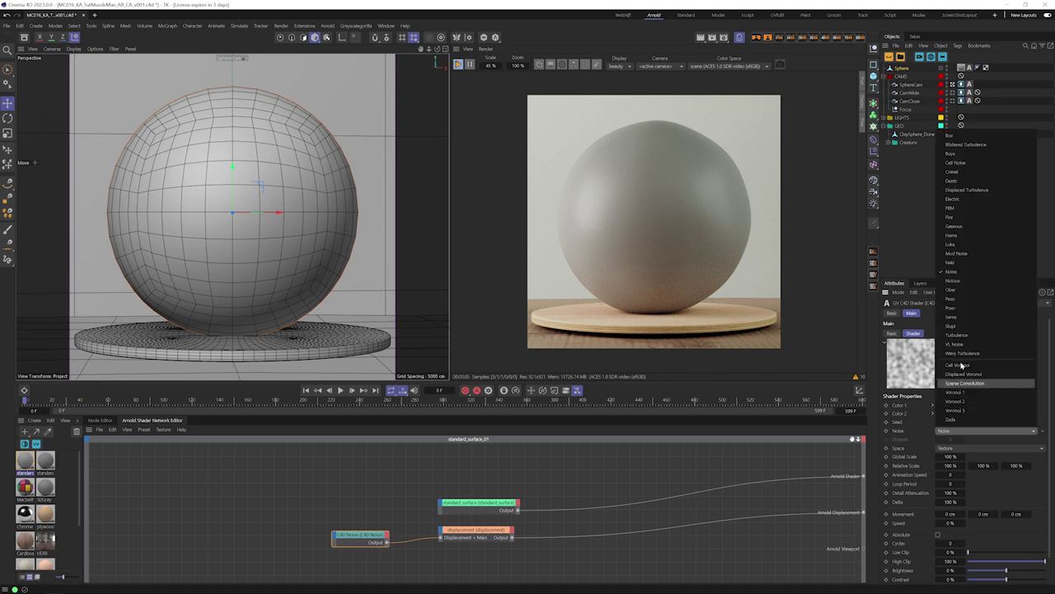
{"action": "left_click", "coordinate": [971, 245]}
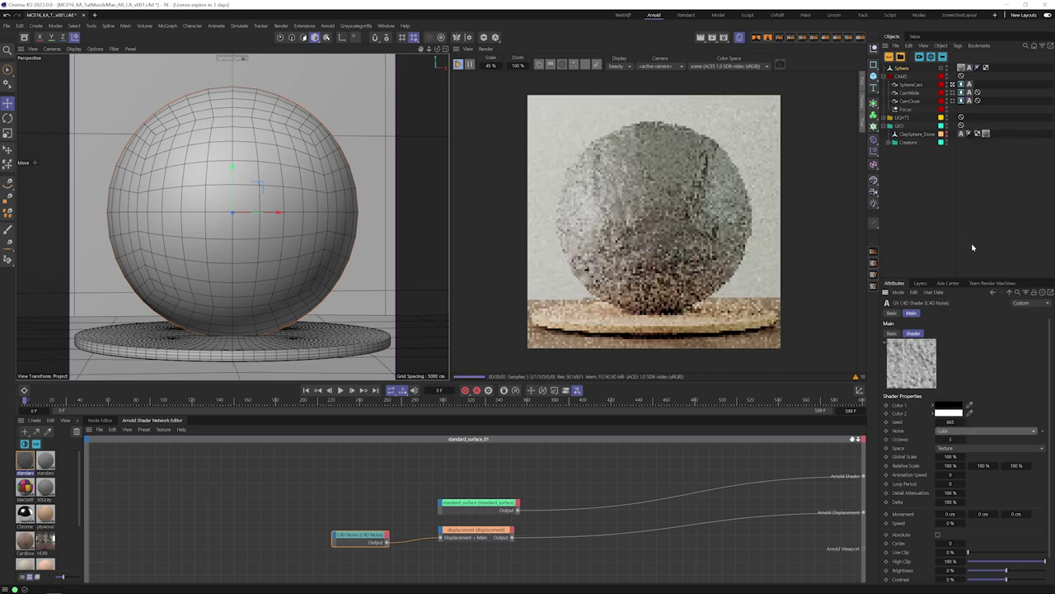
{"action": "left_click", "coordinate": [952, 457]}
{"action": "type", "text": "20"}
{"action": "key", "text": "Return"}
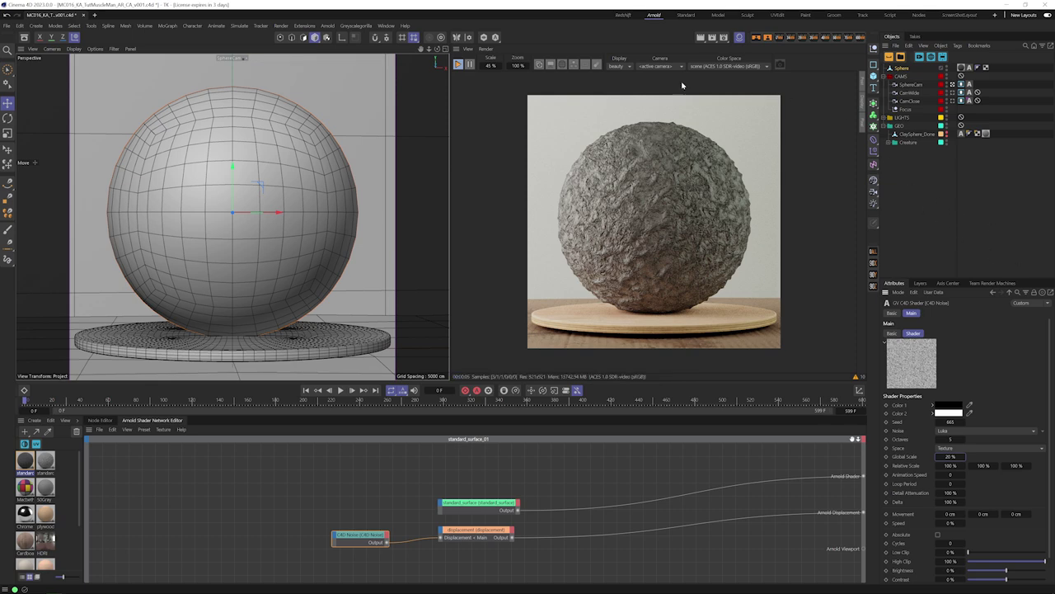
{"action": "left_click", "coordinate": [562, 65]}
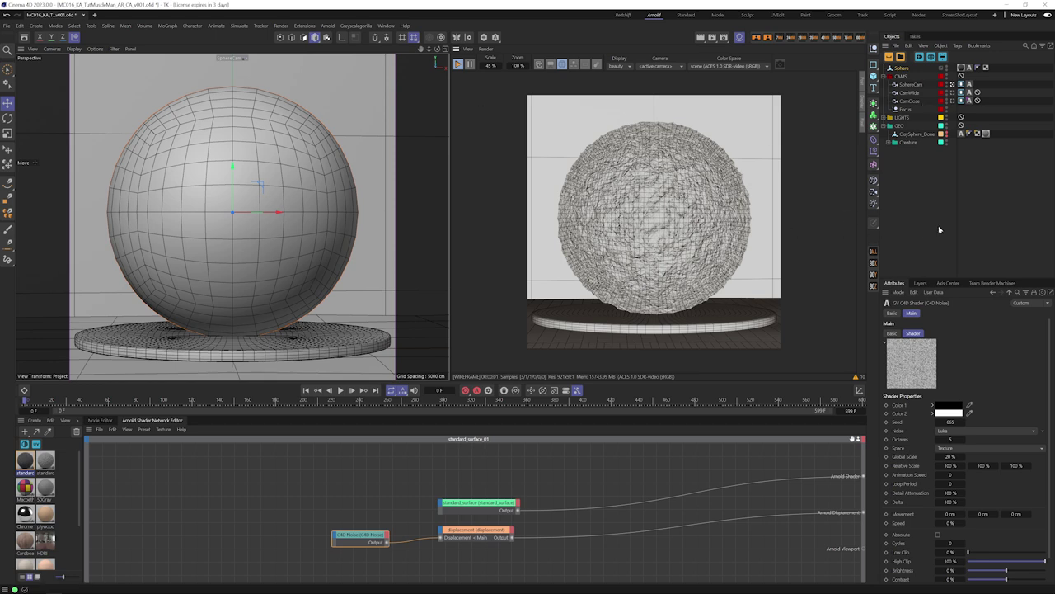
Turn Autobump off on the sphere's Arnold tag and restart the wireframe IPR render
{"action": "left_click", "coordinate": [960, 133]}
{"action": "left_click", "coordinate": [933, 313]}
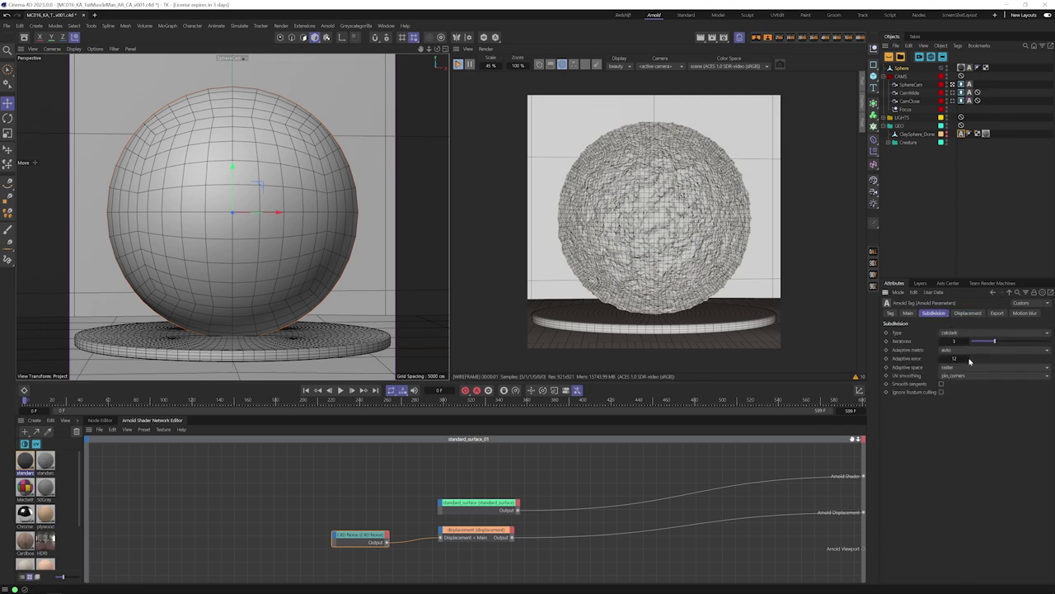
{"action": "left_click", "coordinate": [968, 312]}
{"action": "left_click", "coordinate": [930, 360]}
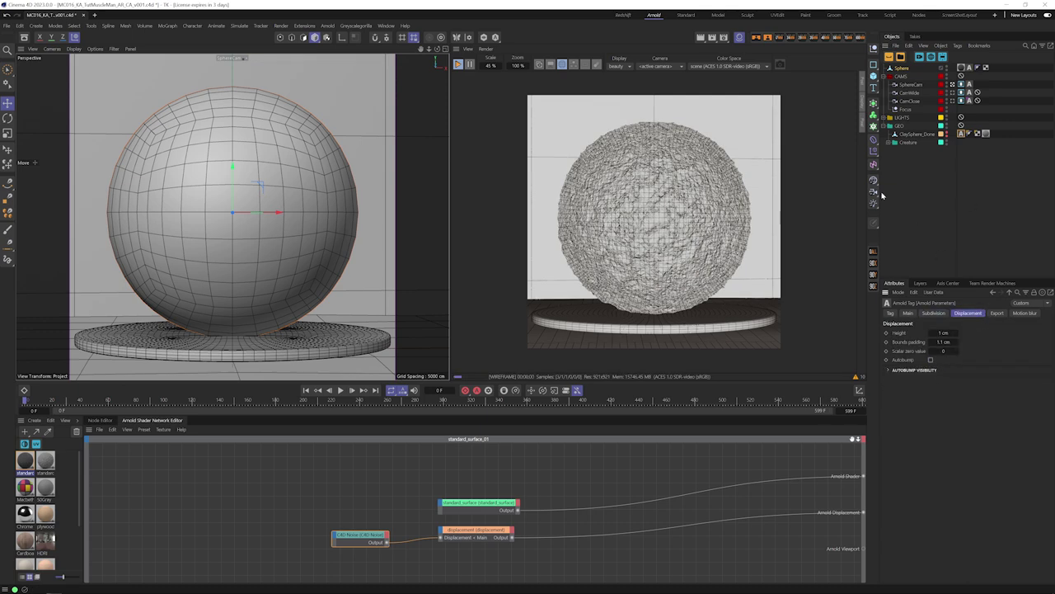
{"action": "left_click", "coordinate": [562, 65]}
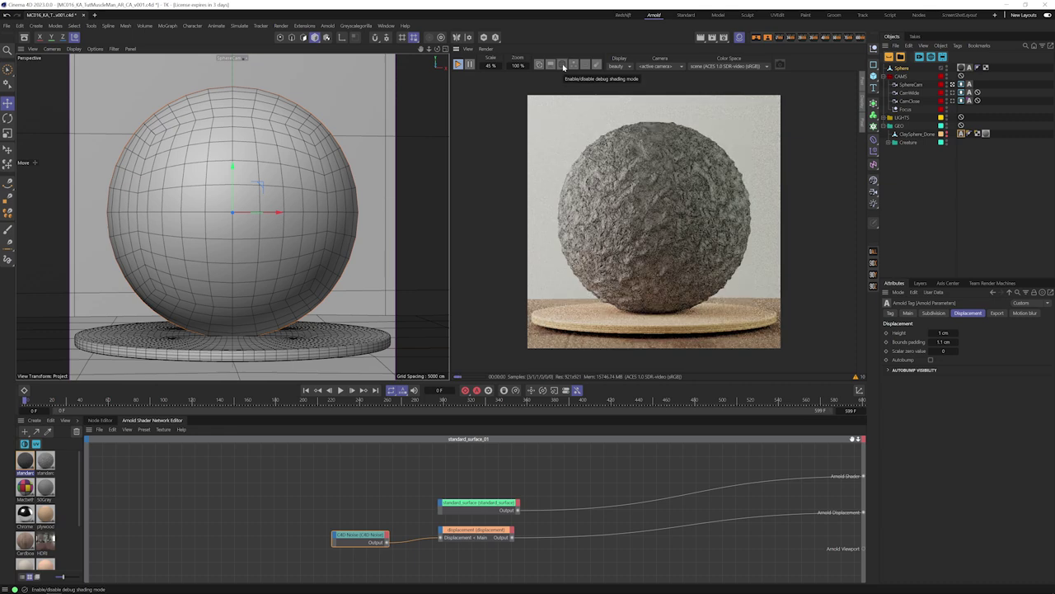
{"action": "left_click", "coordinate": [563, 66]}
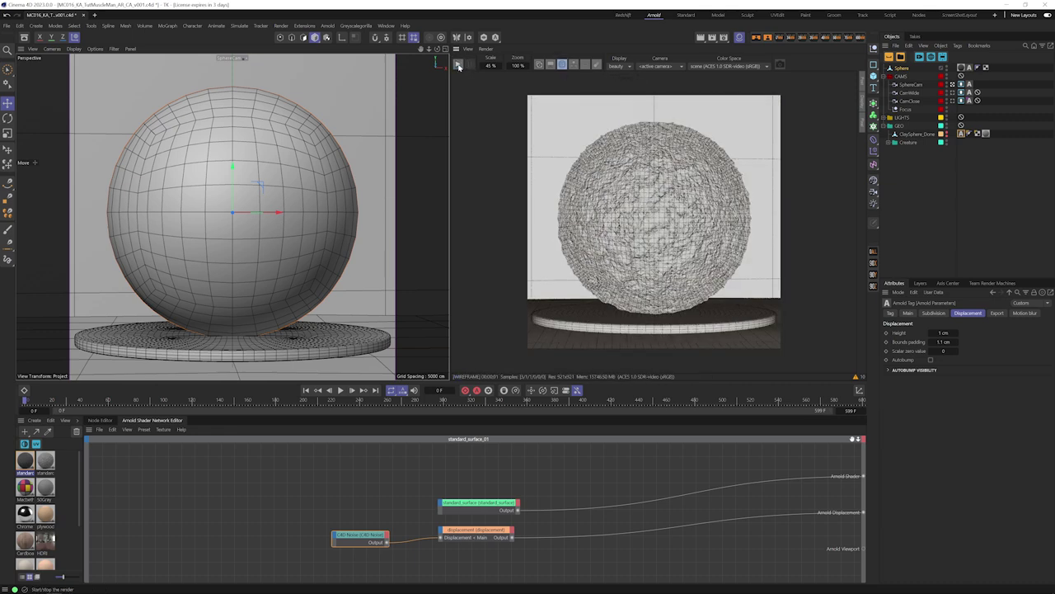
{"action": "left_click", "coordinate": [459, 66]}
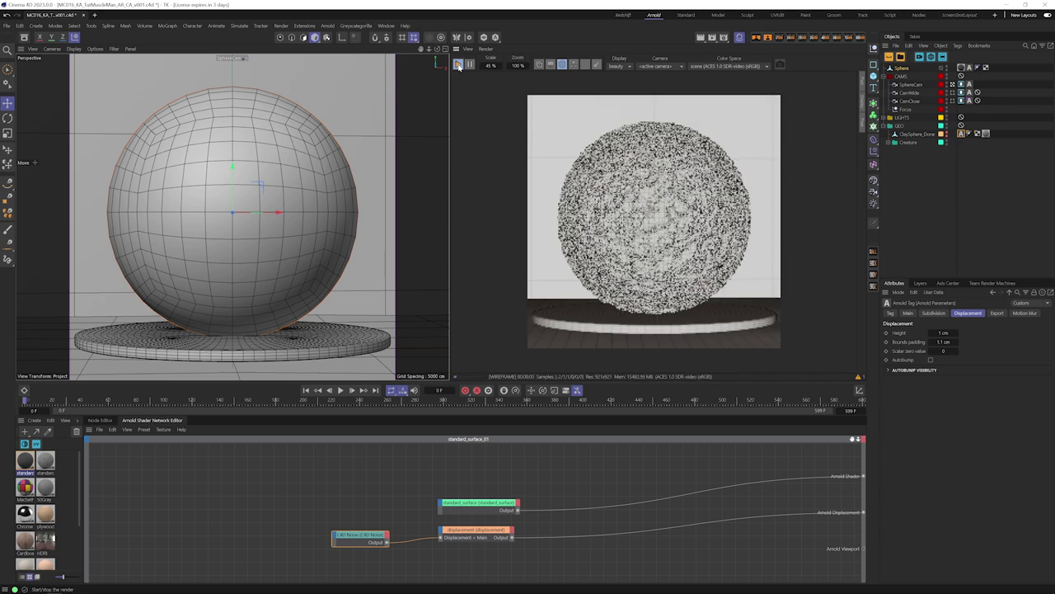
Re-enable Autobump, set Adaptive error to 0, and restart the render in full shading
{"action": "left_click", "coordinate": [931, 360]}
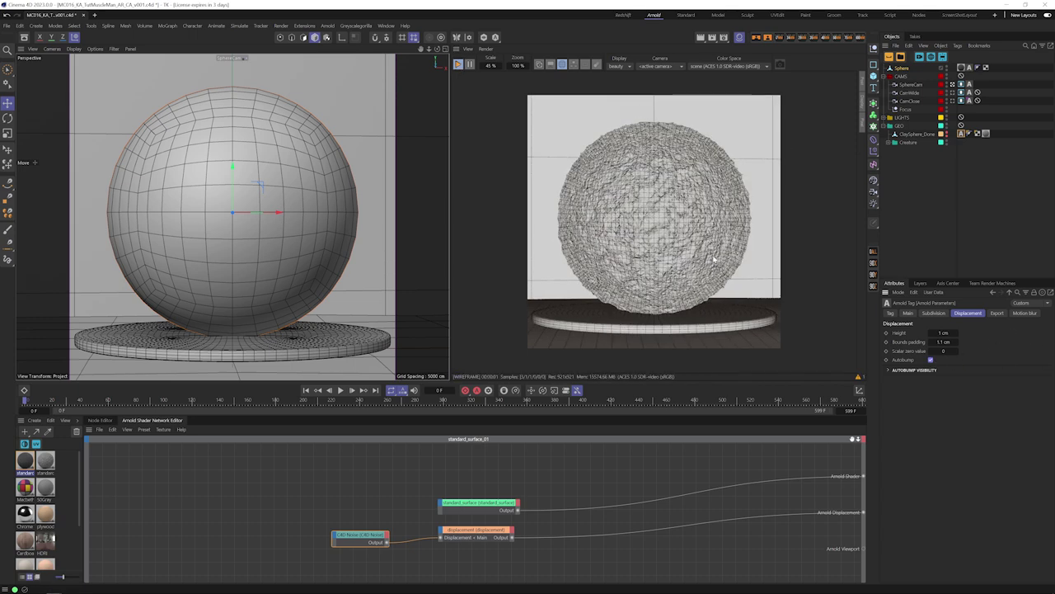
{"action": "left_click", "coordinate": [934, 314]}
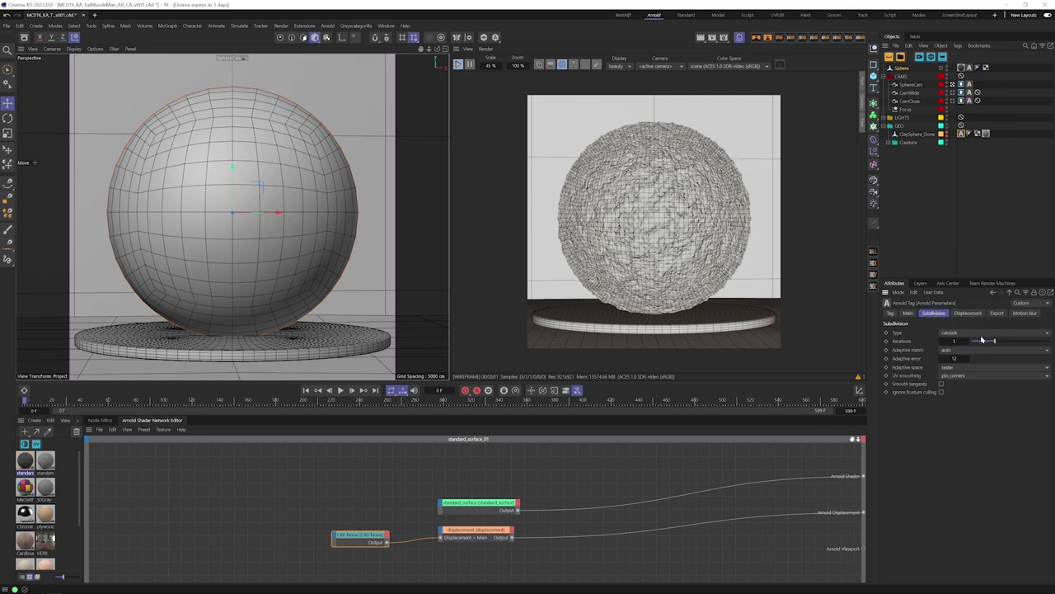
{"action": "left_click", "coordinate": [953, 350]}
{"action": "left_click", "coordinate": [923, 360]}
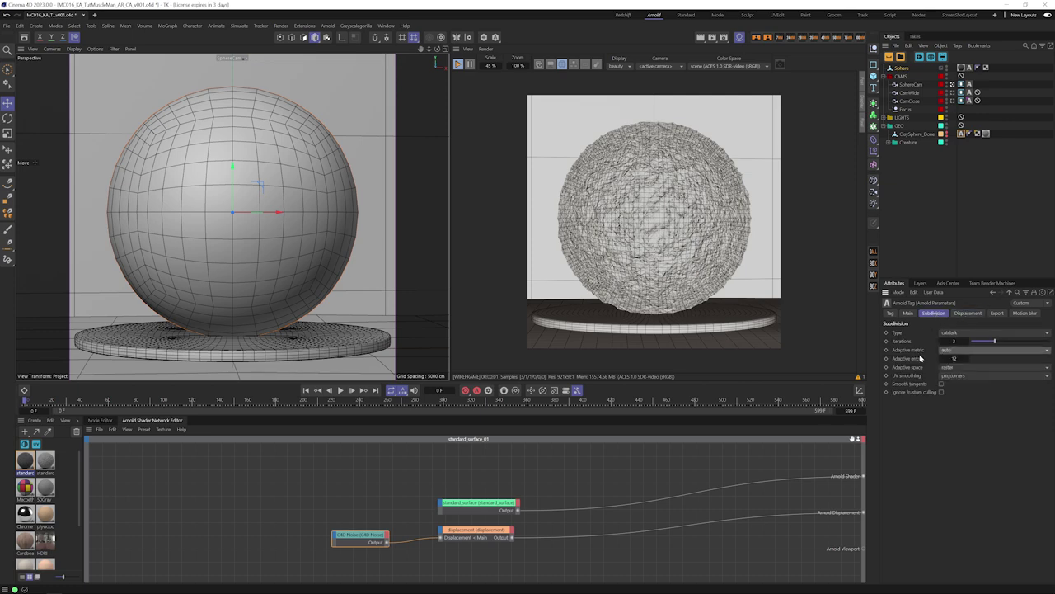
{"action": "left_click", "coordinate": [954, 359]}
{"action": "type", "text": "0"}
{"action": "key", "text": "Return"}
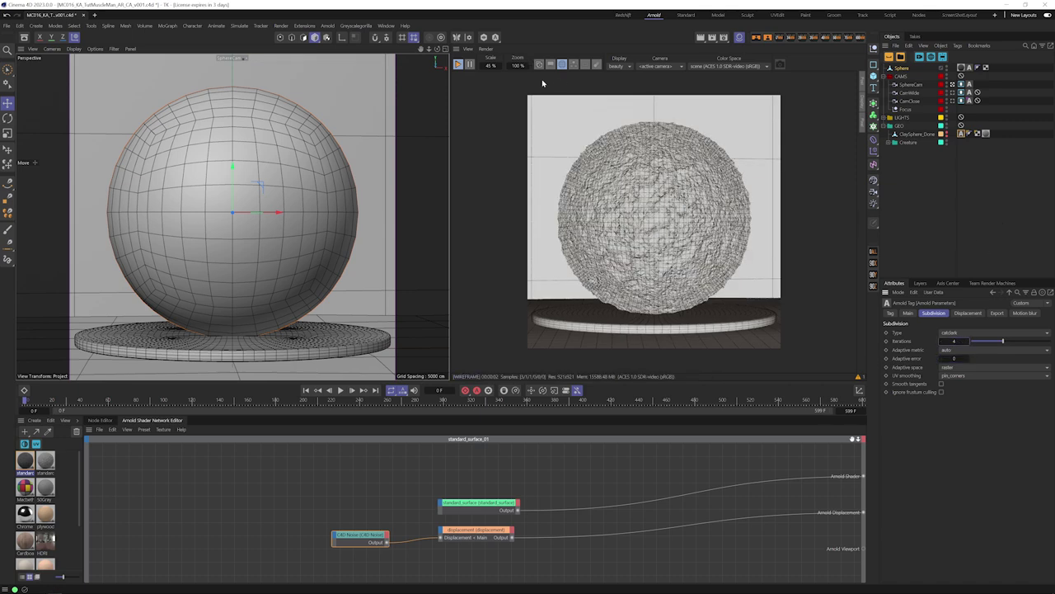
{"action": "left_click", "coordinate": [457, 64]}
{"action": "left_click", "coordinate": [458, 65]}
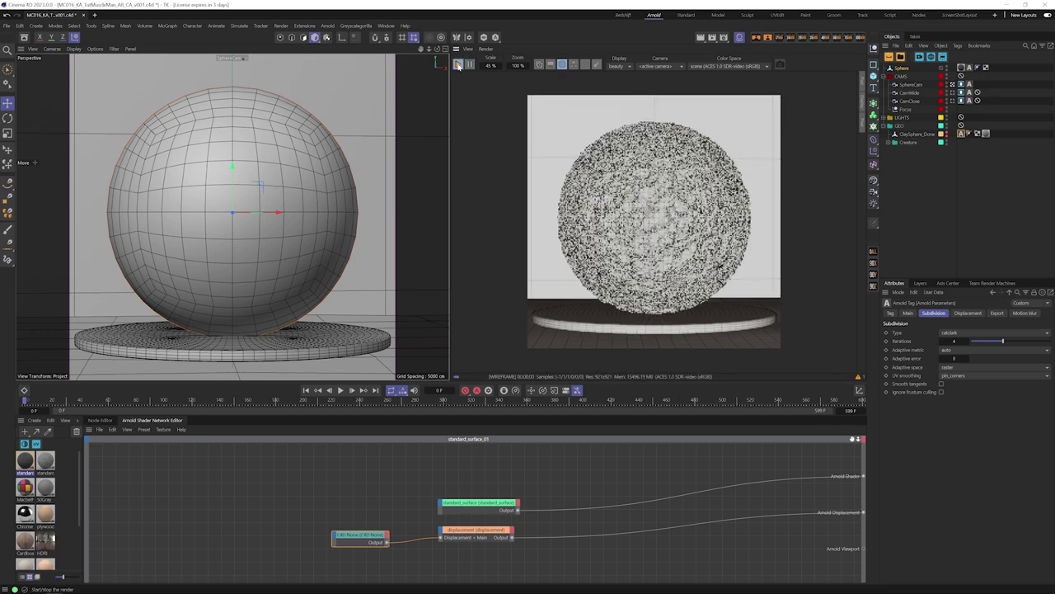
{"action": "left_click", "coordinate": [562, 64]}
Render only a region over the sphere at 100% scale with Diffuse debug shading
{"action": "left_click", "coordinate": [563, 65]}
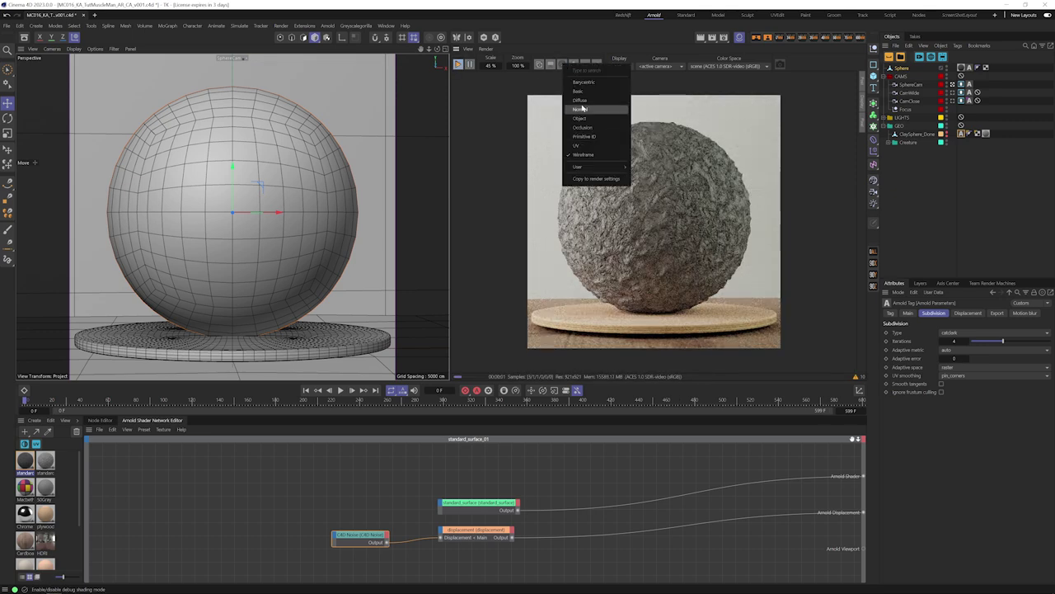
{"action": "left_click", "coordinate": [581, 110]}
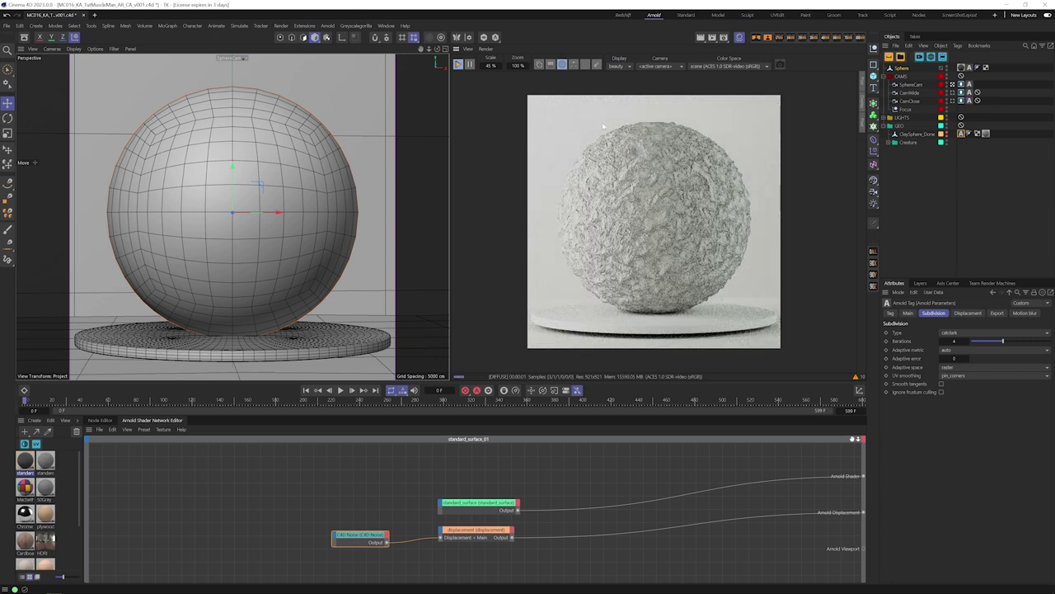
{"action": "left_click_drag", "start_coordinate": [624, 170], "coordinate": [705, 255]}
{"action": "key", "text": "0"}
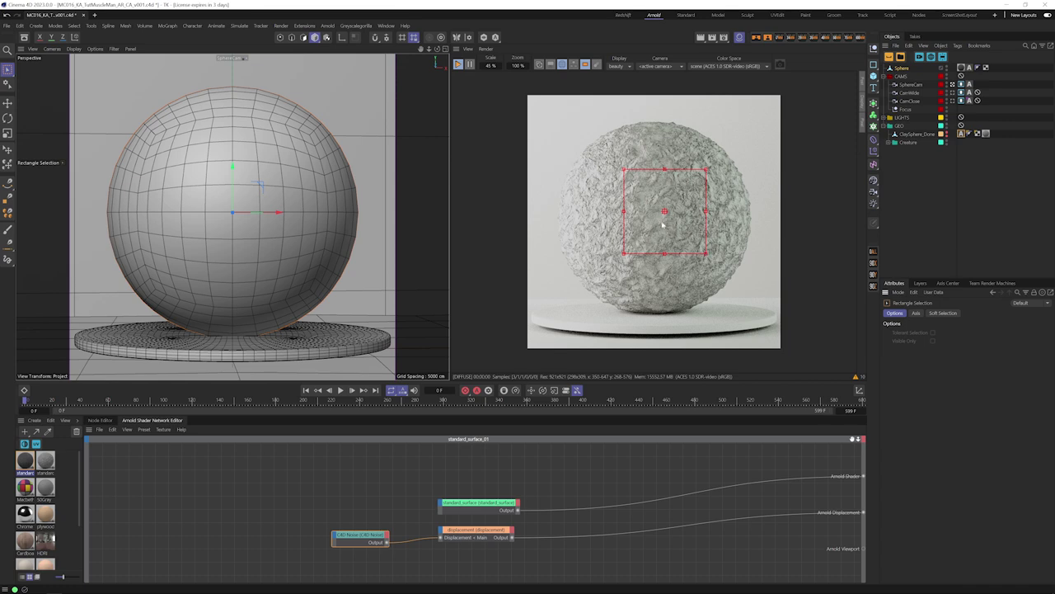
{"action": "left_click_drag", "start_coordinate": [492, 65], "coordinate": [492, 66]}
{"action": "left_click_drag", "start_coordinate": [549, 113], "coordinate": [781, 306]}
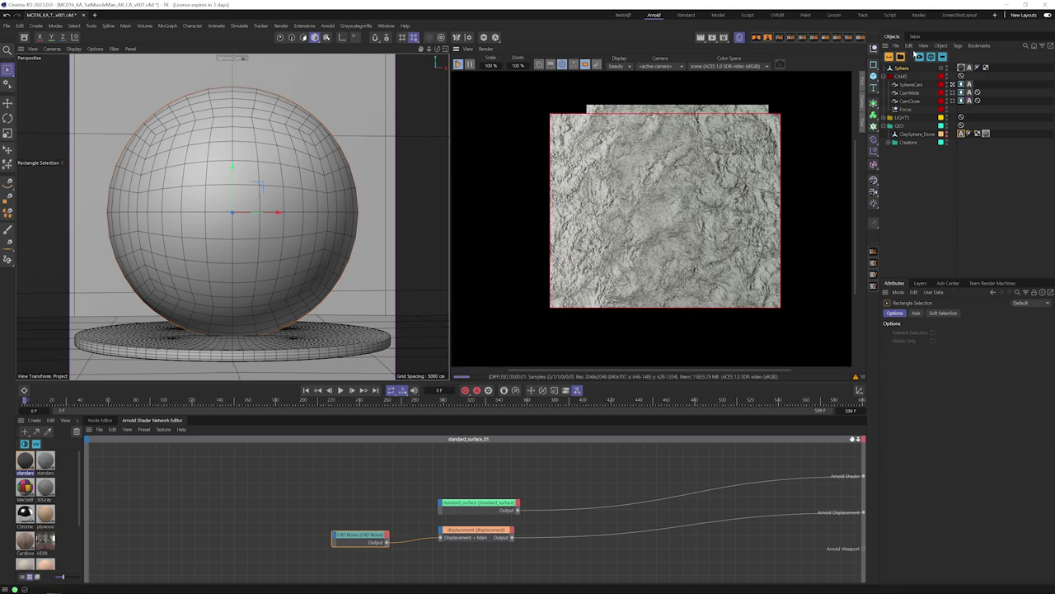
Uncheck Autobump on the sphere's Arnold tag, then set Adaptive error 0 and 5 subdivision iterations
{"action": "left_click", "coordinate": [970, 68]}
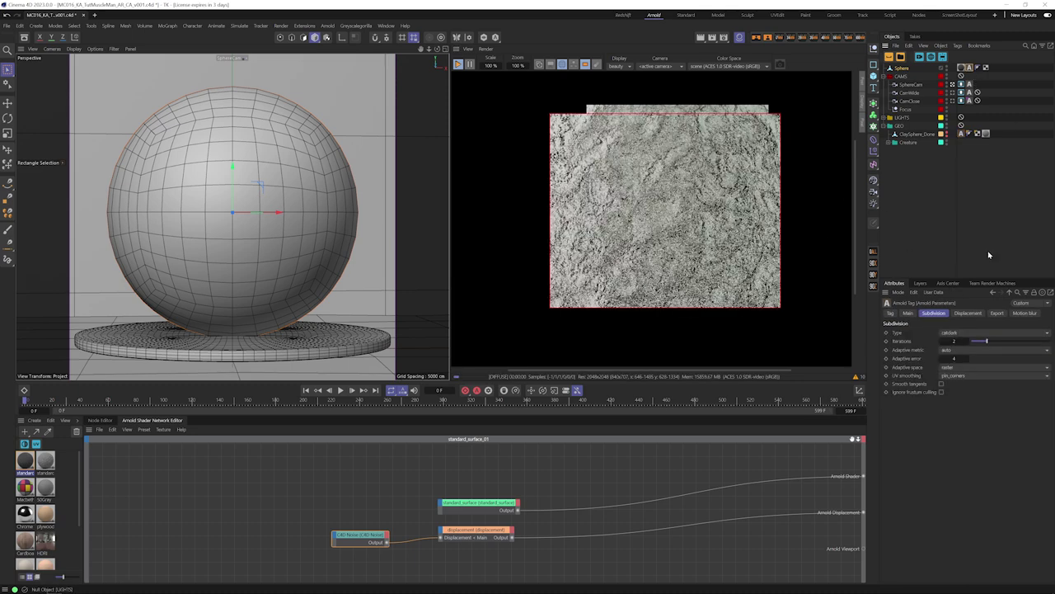
{"action": "left_click", "coordinate": [968, 314]}
{"action": "left_click", "coordinate": [931, 361]}
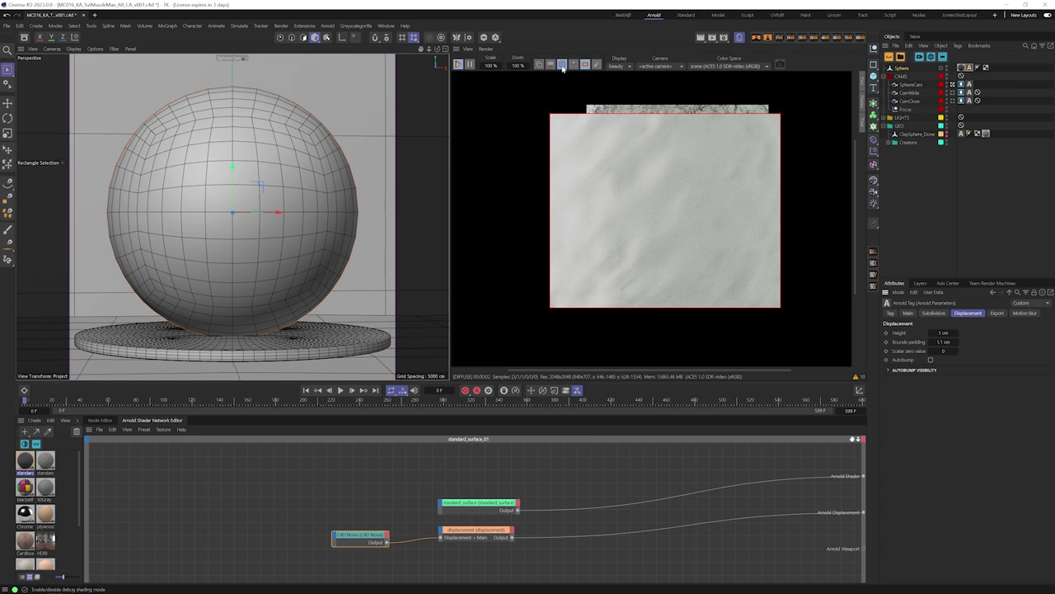
{"action": "left_click", "coordinate": [933, 314]}
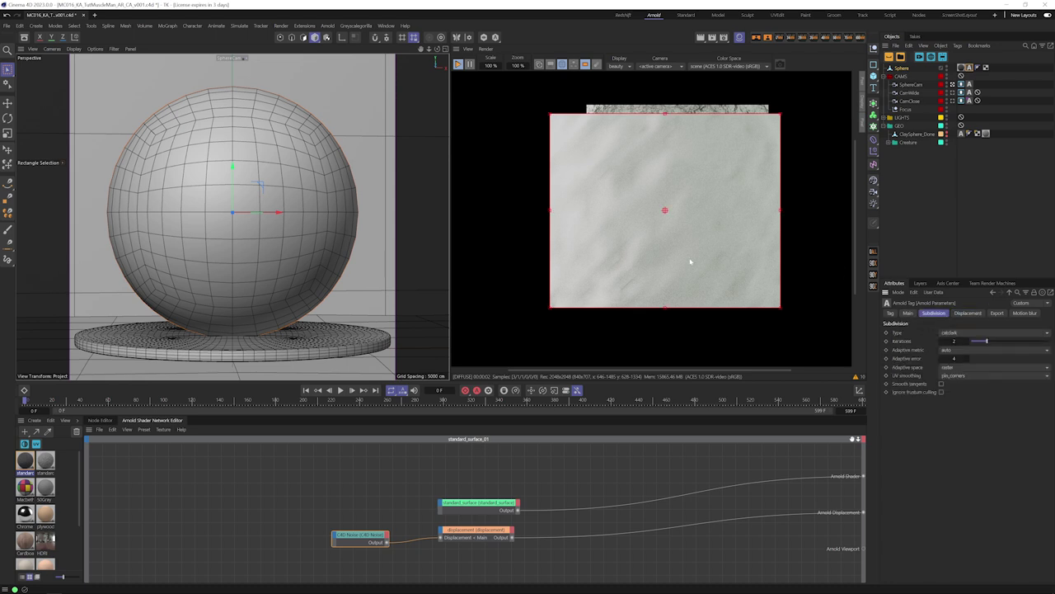
{"action": "left_click", "coordinate": [954, 340]}
{"action": "key", "text": "Tab"}
{"action": "type", "text": "0"}
{"action": "key", "text": "shift+Tab"}
{"action": "type", "text": "5"}
{"action": "key", "text": "Return"}
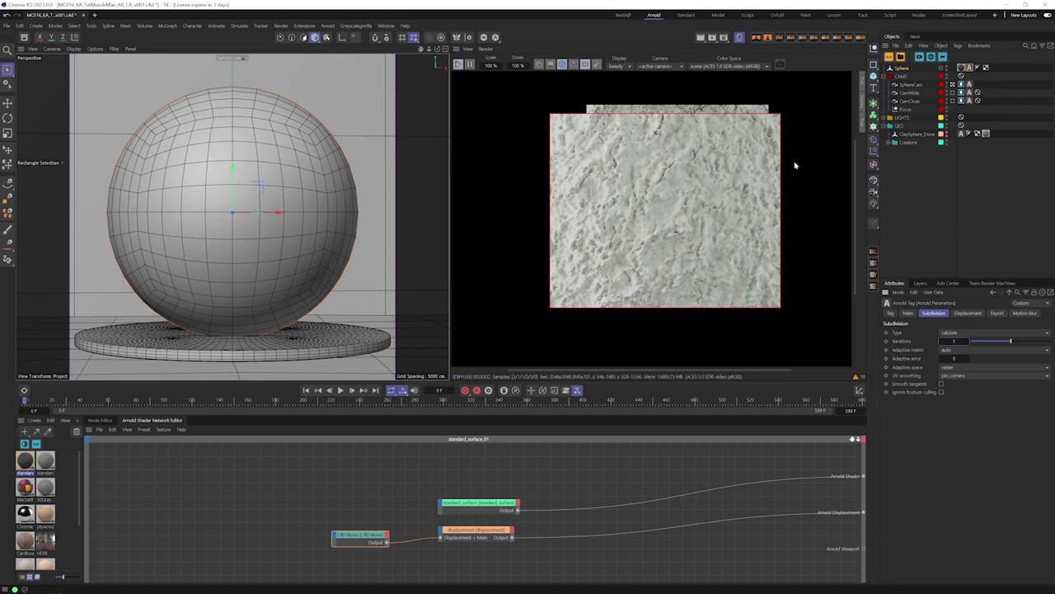
Shrink the render back to 45% to show the whole sphere in beauty shading
{"action": "left_click", "coordinate": [967, 313]}
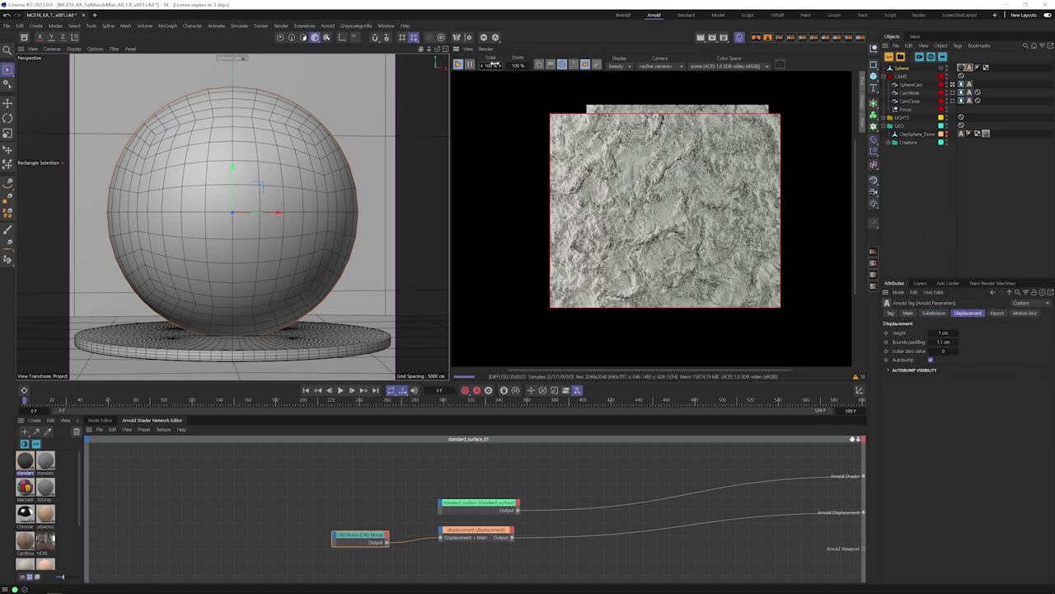
{"action": "left_click_drag", "start_coordinate": [492, 64], "coordinate": [470, 63]}
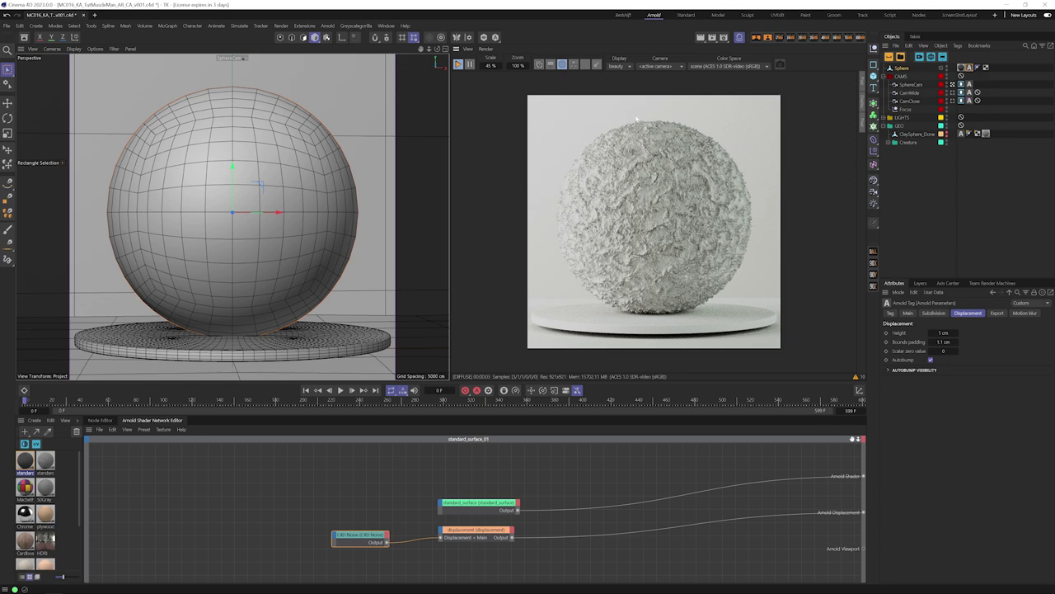
{"action": "left_click", "coordinate": [562, 65]}
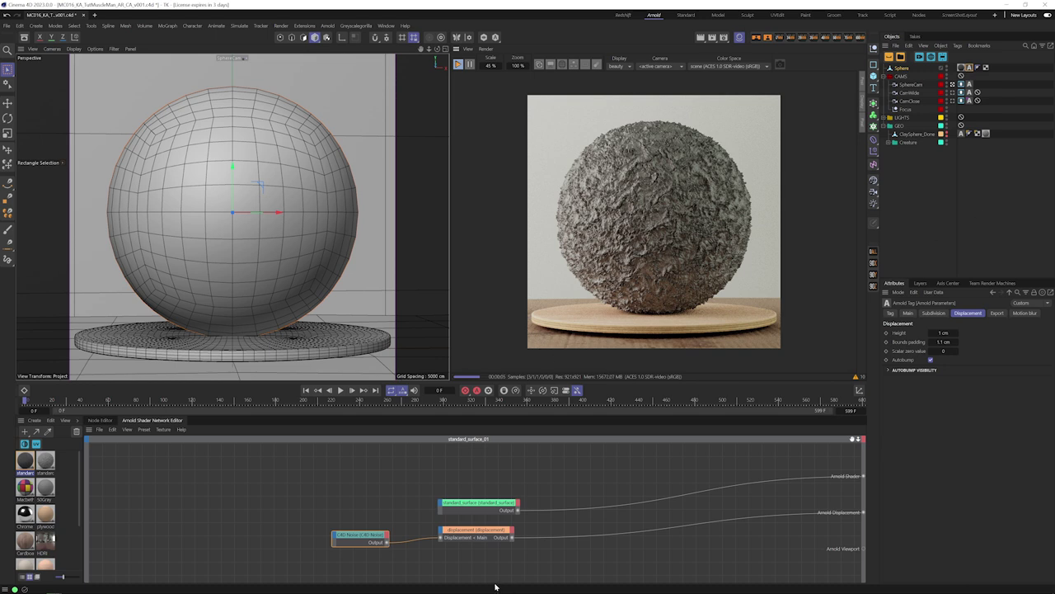
Select the displacement node in the shader network
{"action": "left_click", "coordinate": [475, 530]}
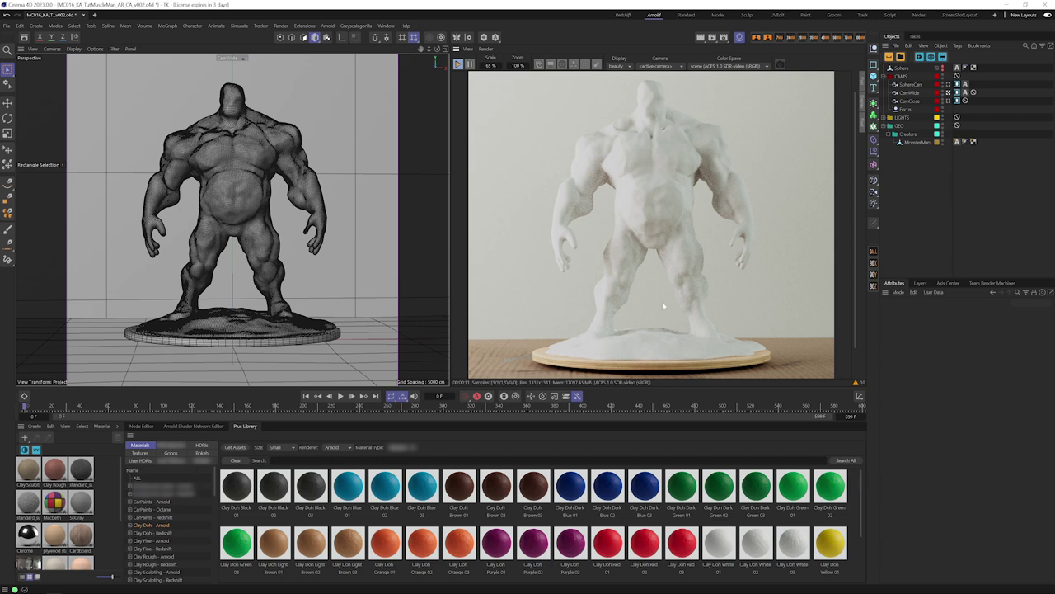
Drag Clay Rough Terra Cotta 09 from the Clay Rough - Arnold materials onto MonsterMan
{"action": "scroll", "coordinate": [860, 502], "scroll_direction": "down", "scroll_amount": 1}
{"action": "scroll", "coordinate": [863, 520], "scroll_direction": "up", "scroll_amount": 1}
{"action": "left_click", "coordinate": [162, 557]}
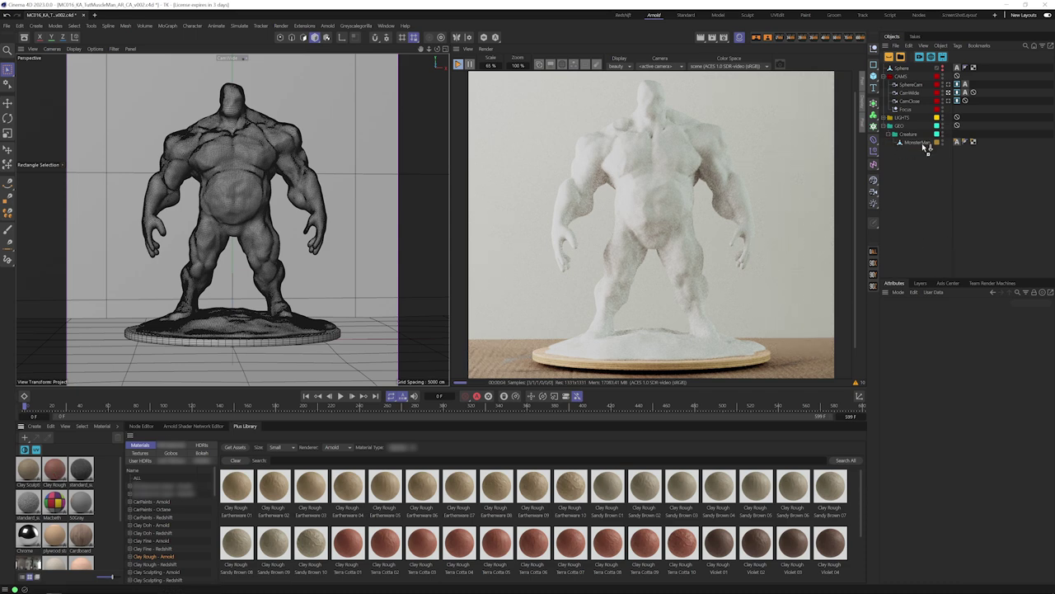
{"action": "left_click_drag", "start_coordinate": [923, 145], "coordinate": [923, 143]}
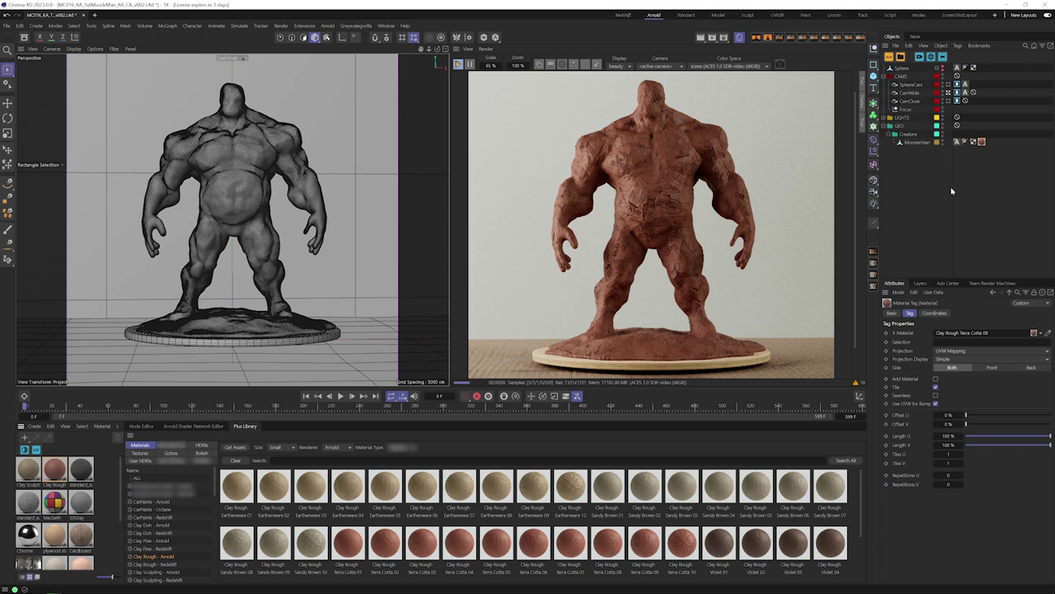
Check MonsterMan's Arnold subdivision and displacement settings, then render through CamClose in beauty shading
{"action": "left_click", "coordinate": [958, 143]}
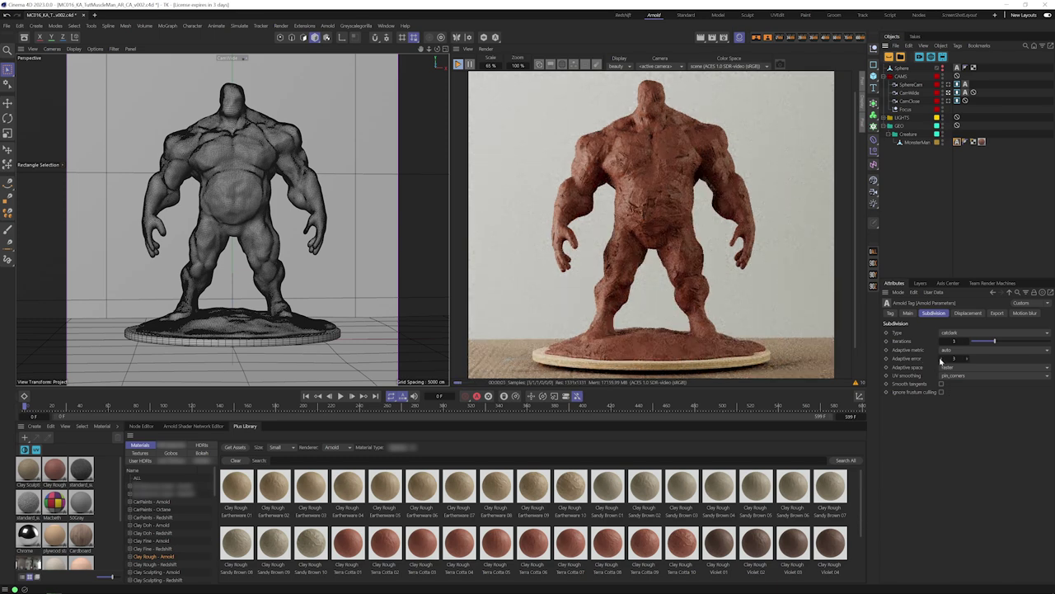
{"action": "left_click", "coordinate": [970, 313]}
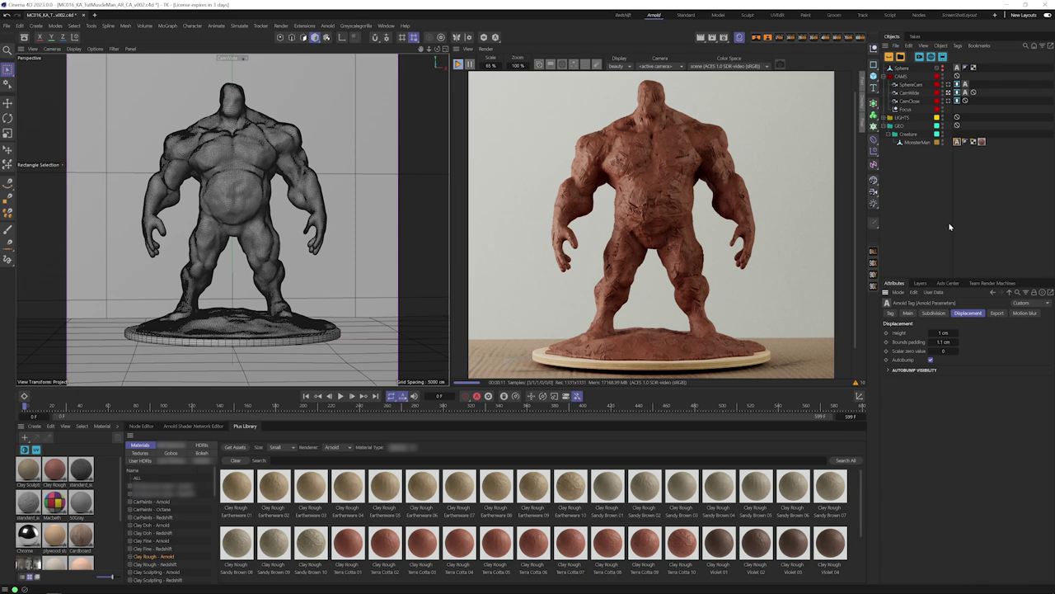
{"action": "left_click", "coordinate": [949, 100]}
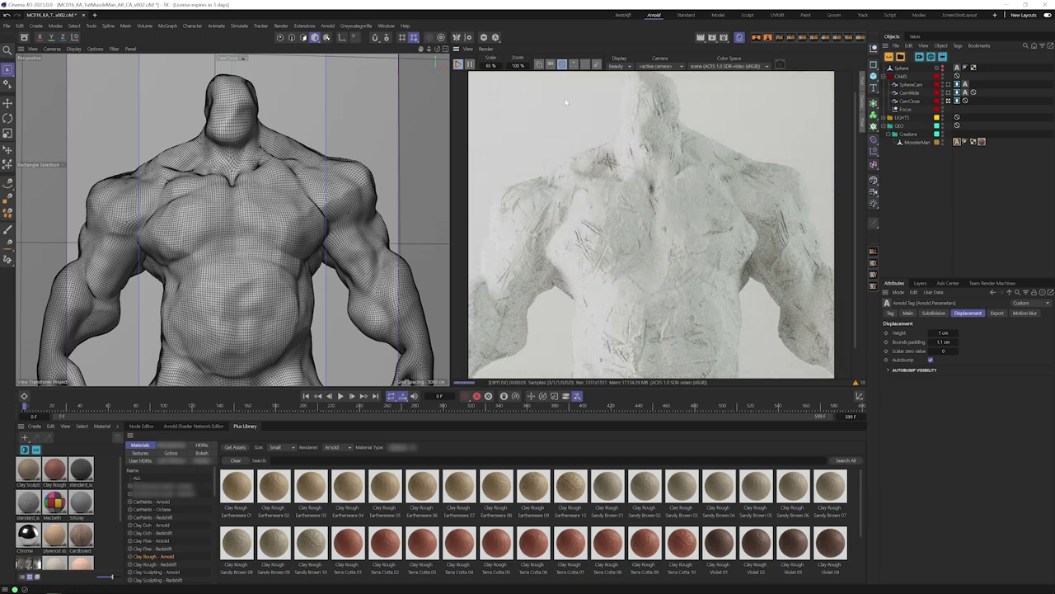
{"action": "left_click", "coordinate": [562, 64]}
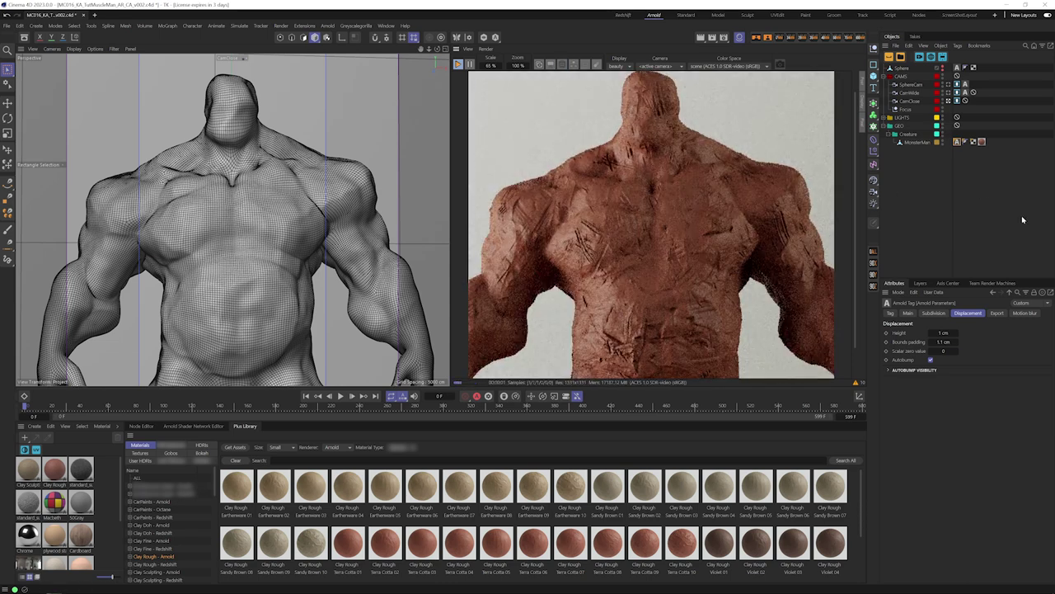
View the full figure through CamWide, then return to the CamClose torso close-up
{"action": "left_click", "coordinate": [953, 92]}
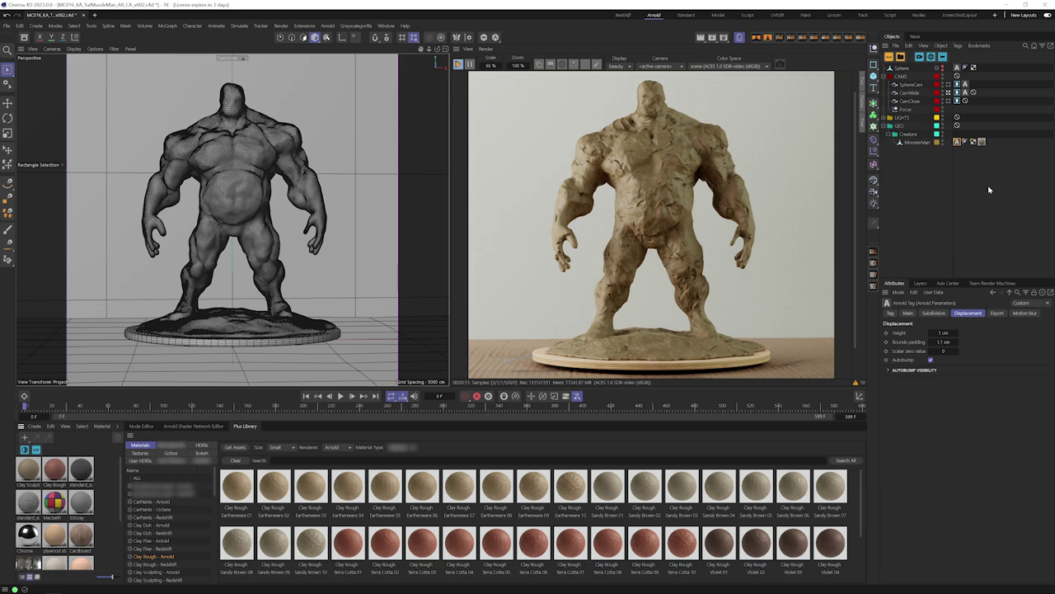
{"action": "left_click", "coordinate": [952, 101]}
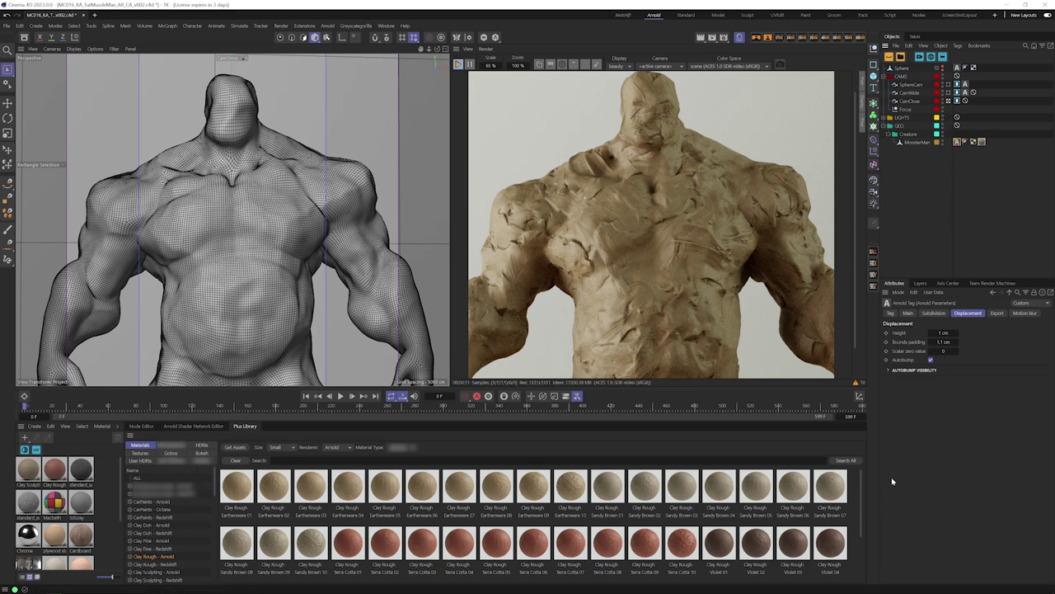
View the full-length clay monster on its wooden base through the CamWide camera
{"action": "scroll", "coordinate": [861, 521], "scroll_direction": "down", "scroll_amount": 1}
{"action": "scroll", "coordinate": [861, 521], "scroll_direction": "up", "scroll_amount": 1}
{"action": "left_click", "coordinate": [948, 93]}
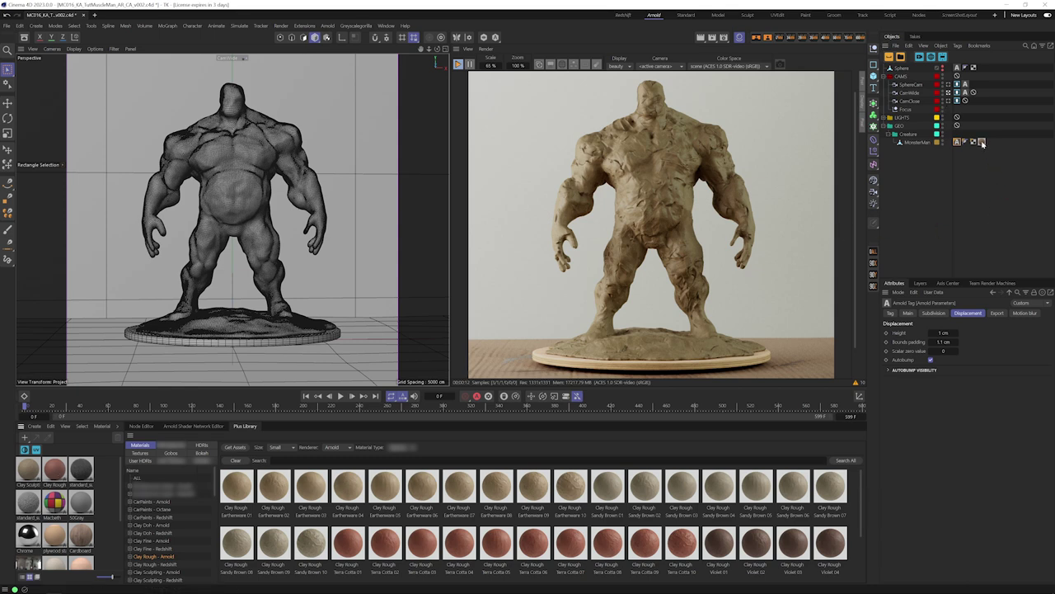
Reapply the Terra Cotta material to MonsterMan and frame its torso through CamClose
{"action": "left_click_drag", "start_coordinate": [981, 142], "coordinate": [982, 143]}
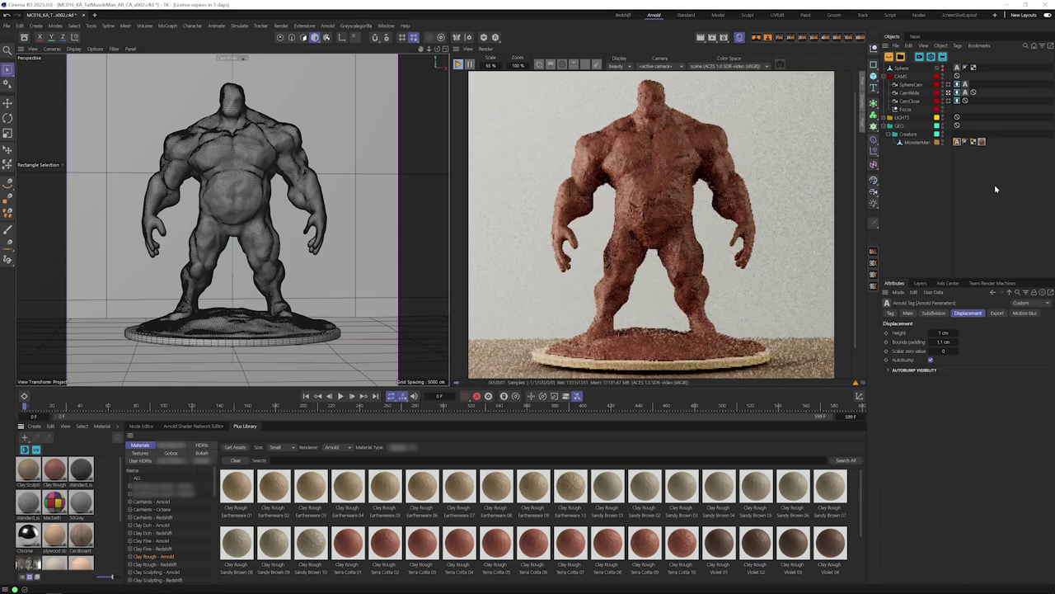
{"action": "left_click", "coordinate": [954, 101]}
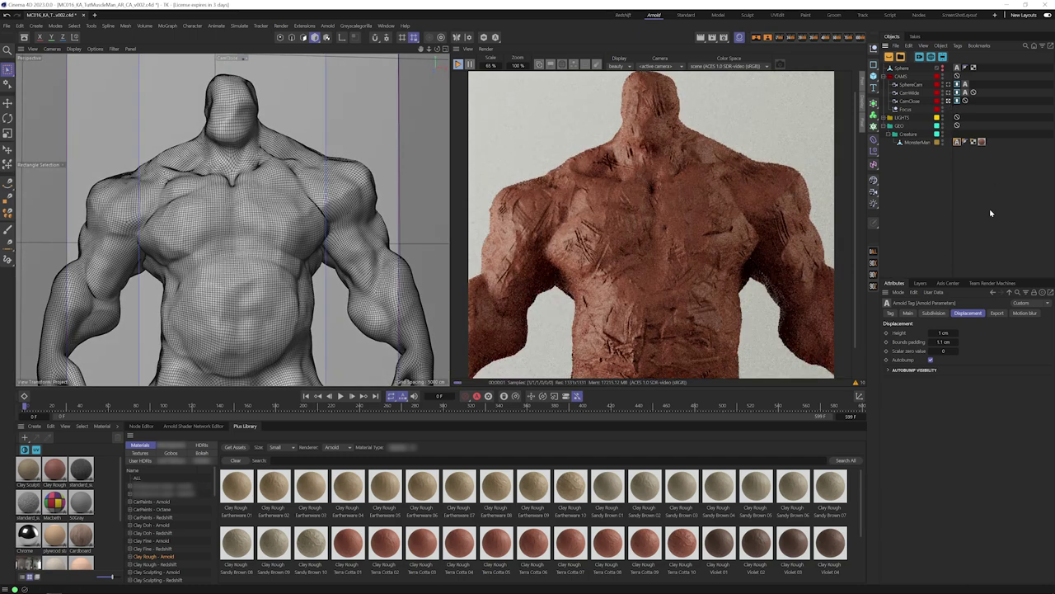